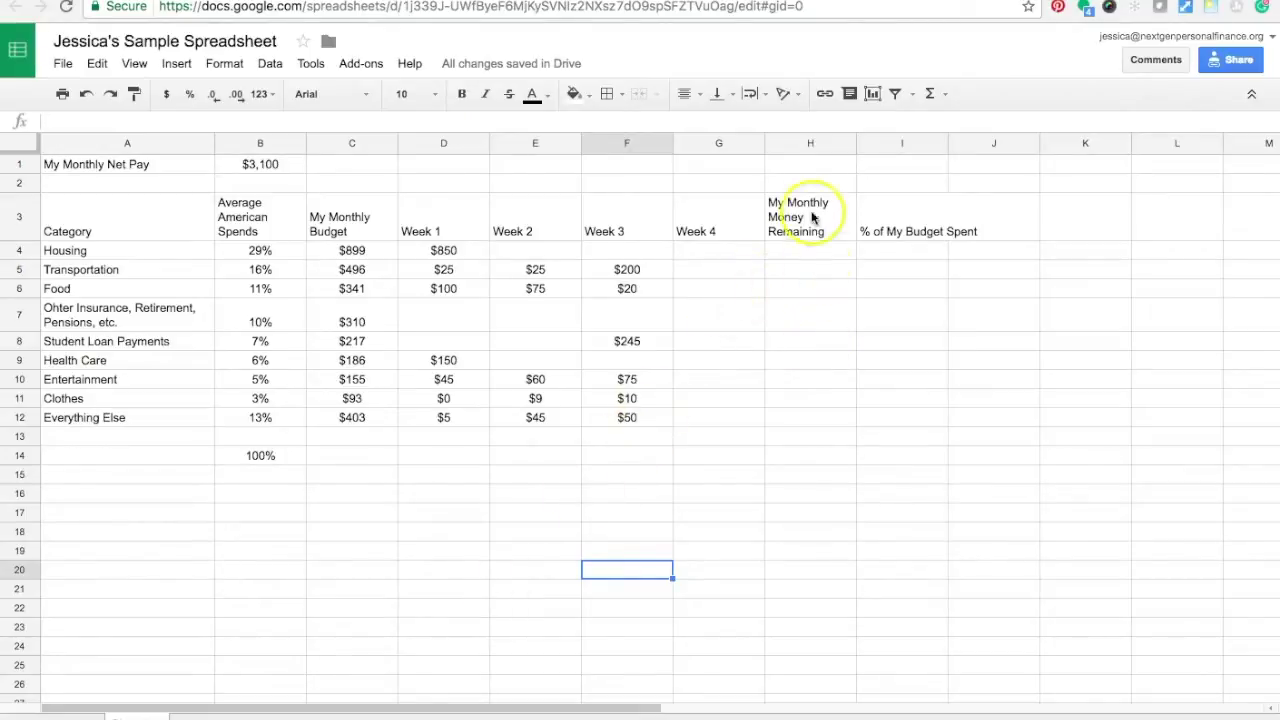
- Insert a blank column to the left of the My Monthly Money Remaining column
left_click(787, 146)
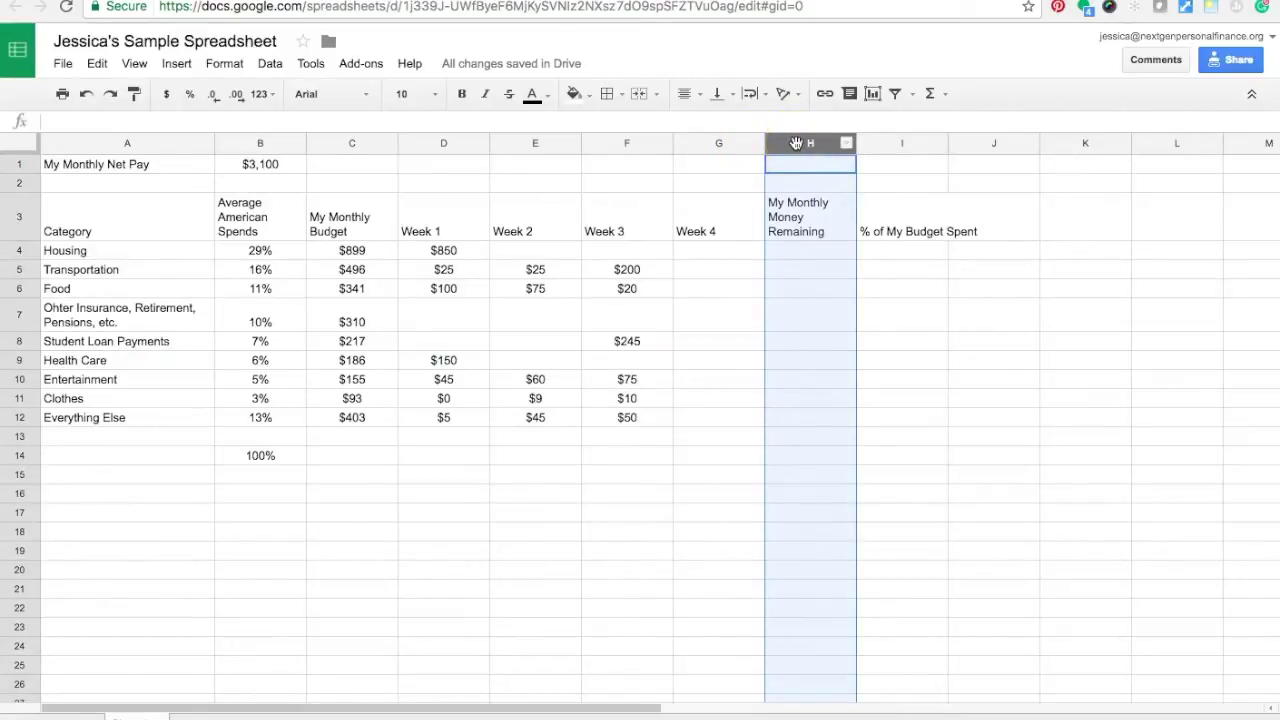
left_click(178, 66)
left_click(203, 100)
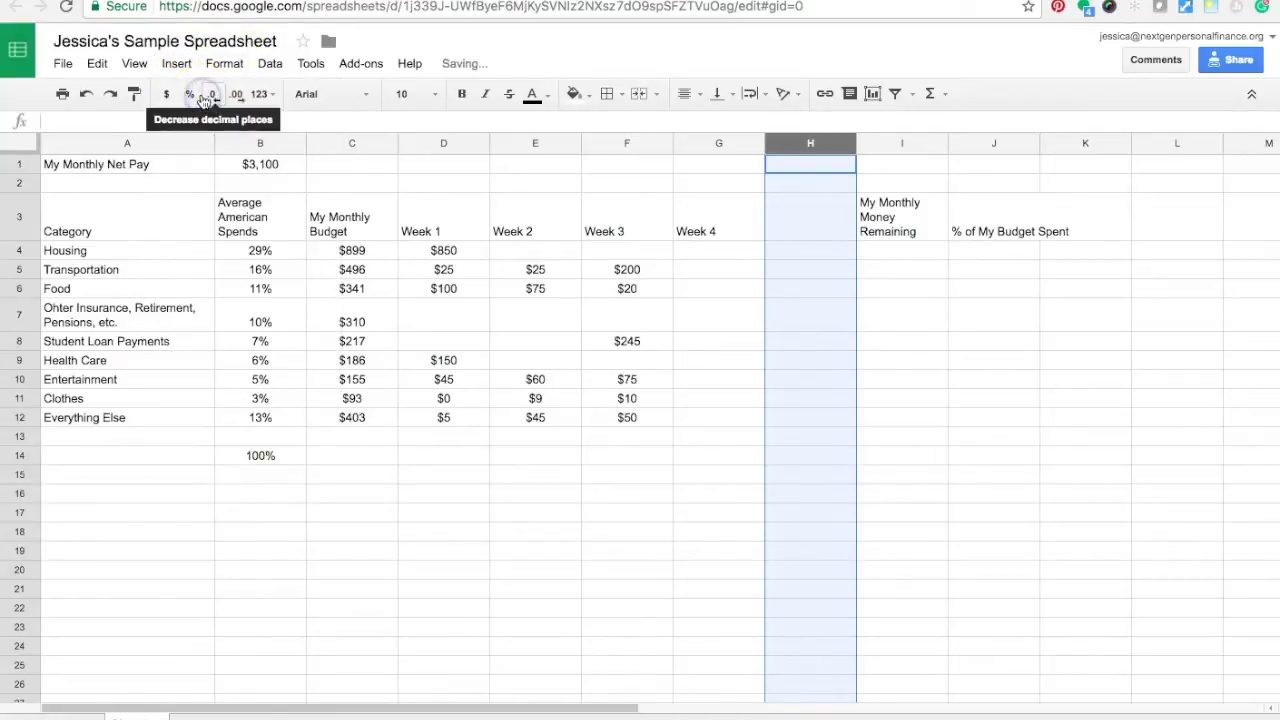
left_click(748, 412)
- Enter the heading 'Monthly Spending So Far' in cell H3
left_click(816, 226)
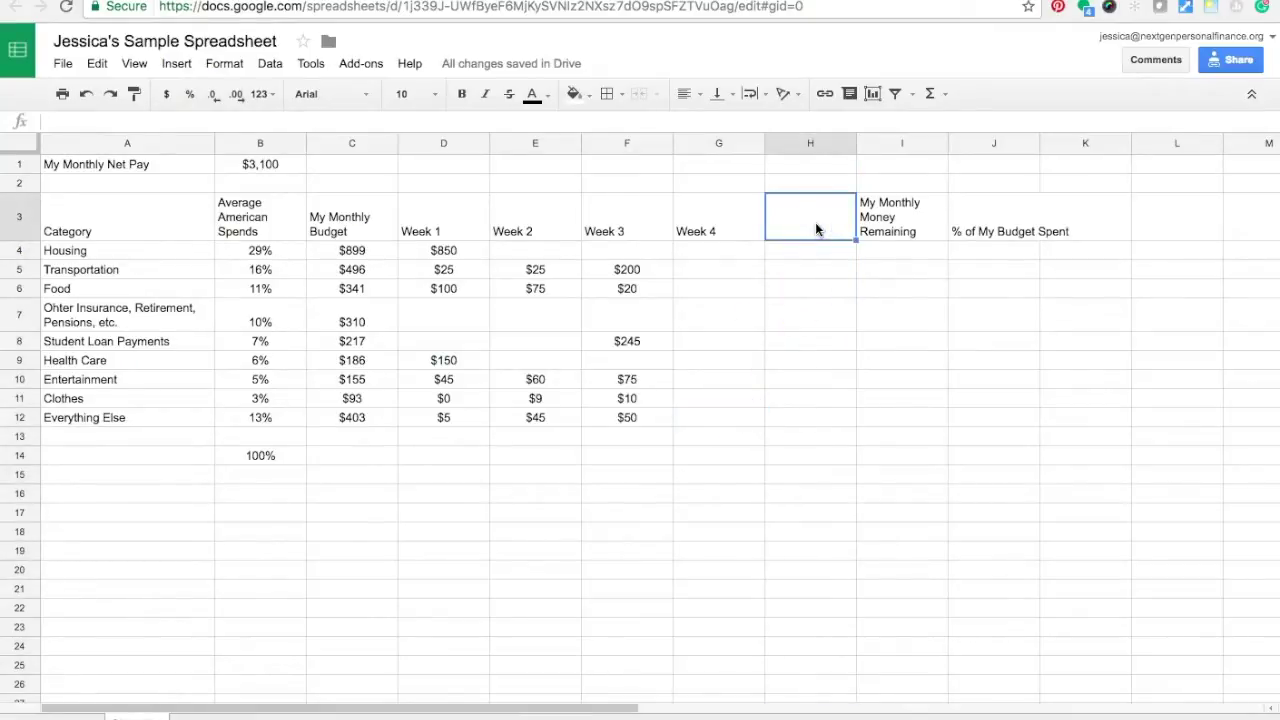
type("Month")
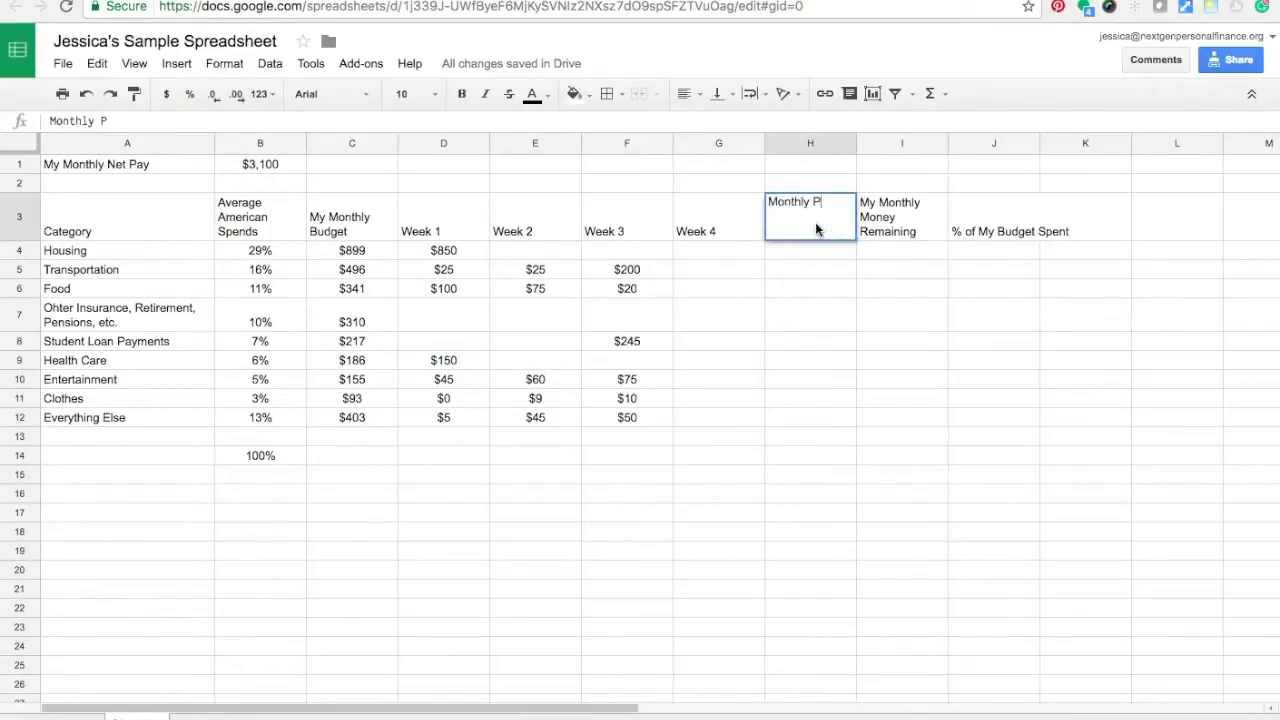
type("ly Spending S")
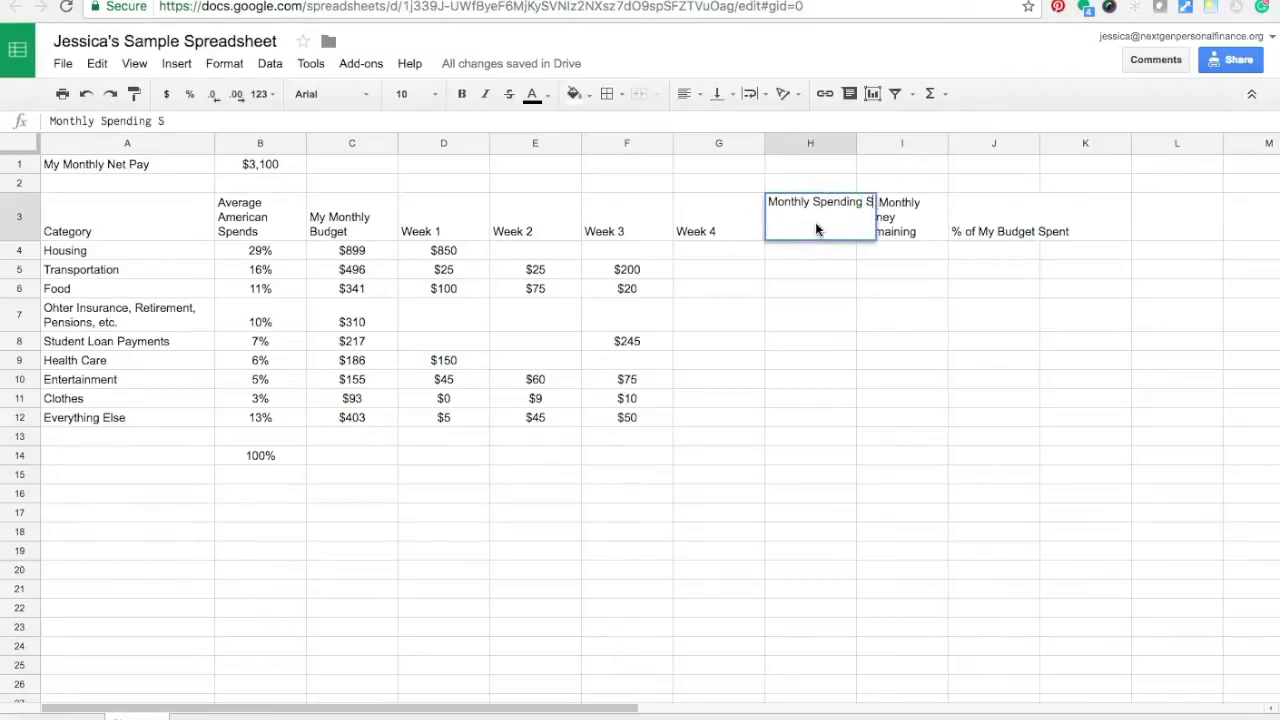
type("o Far")
key("Return")
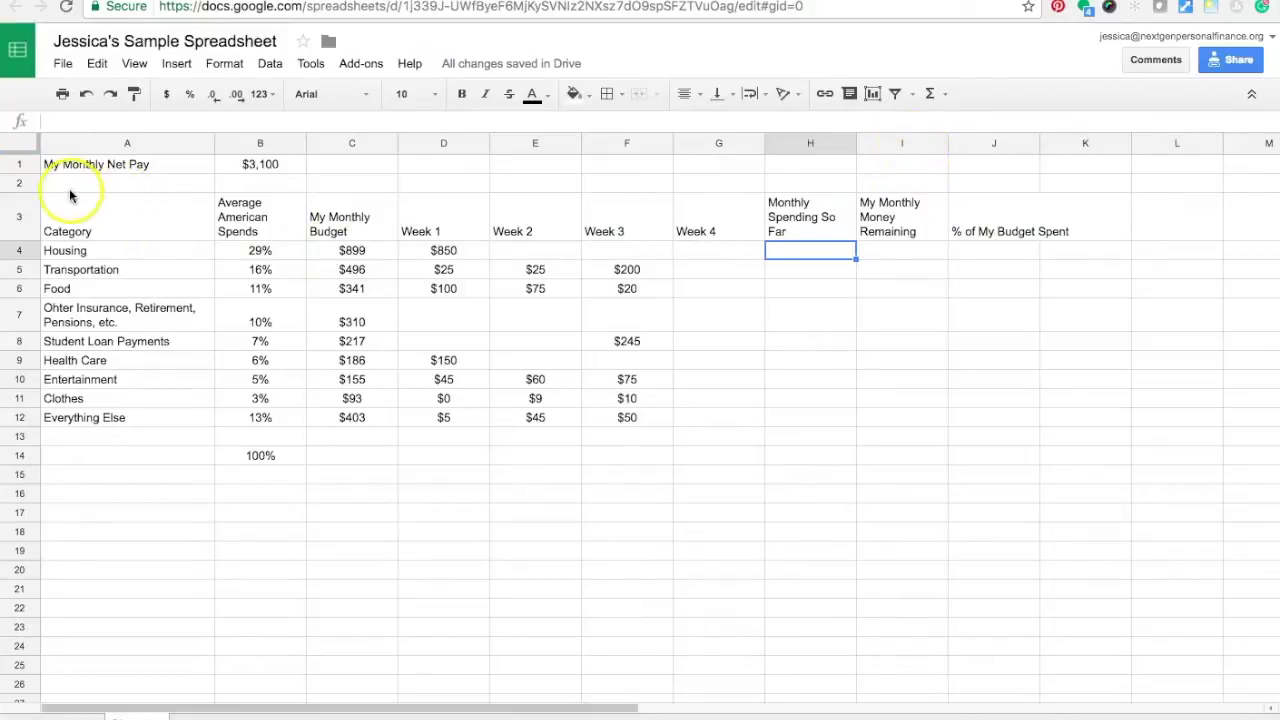
left_click(873, 139)
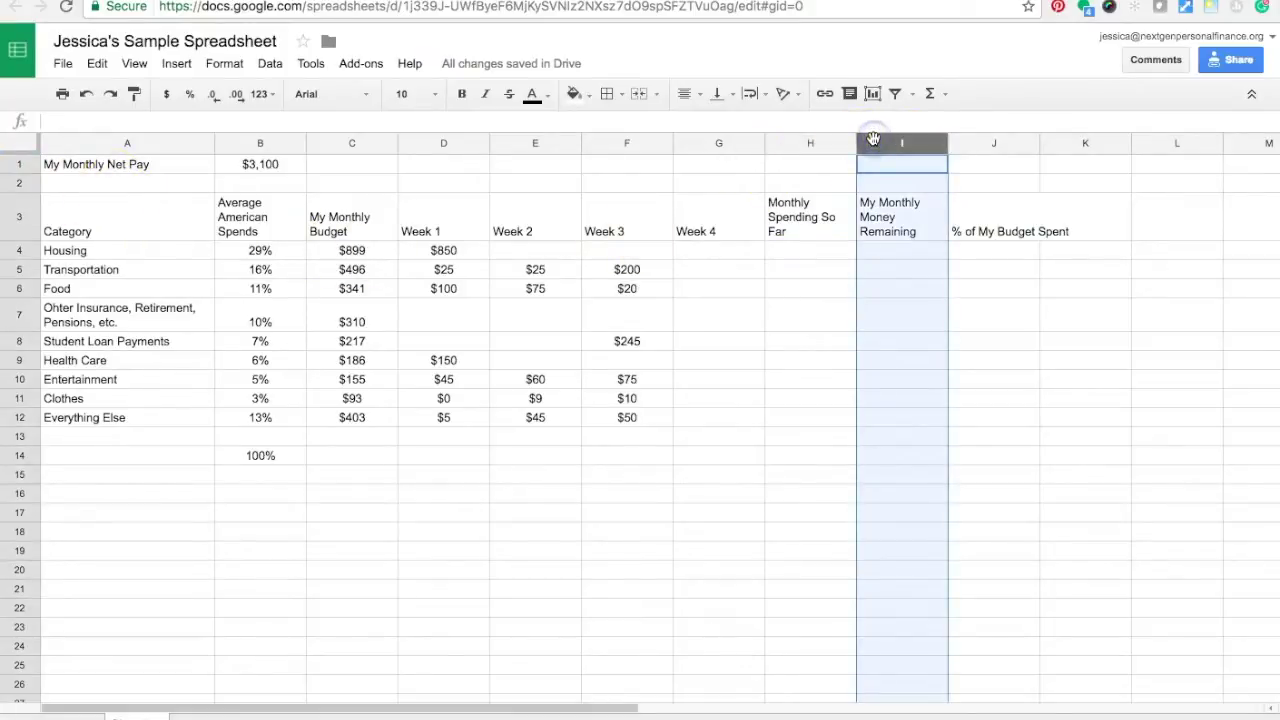
right_click(873, 139)
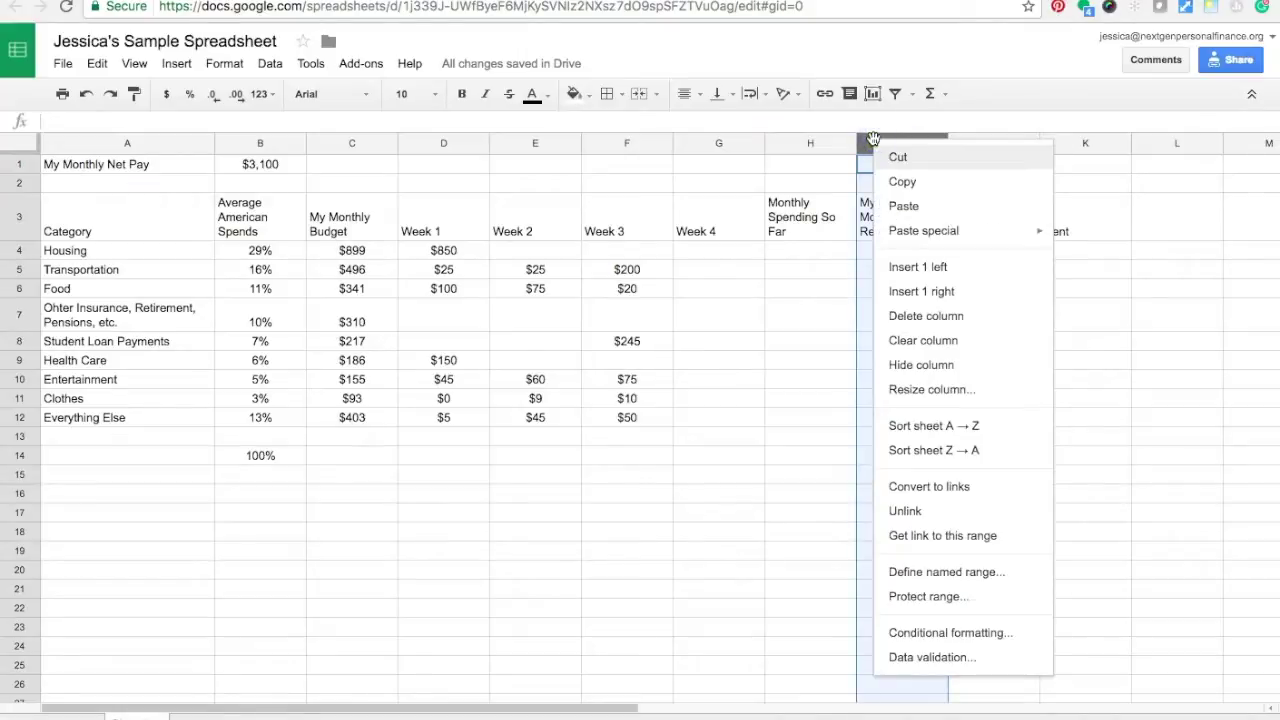
left_click(908, 281)
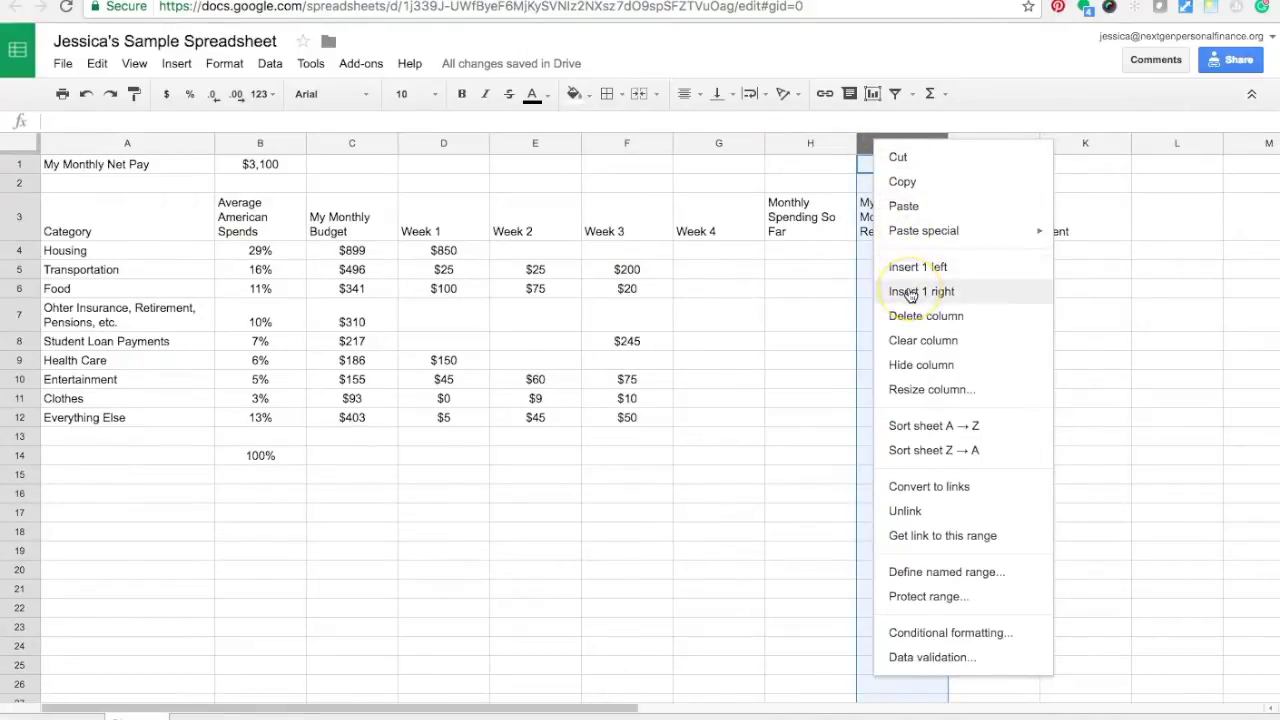
left_click(718, 437)
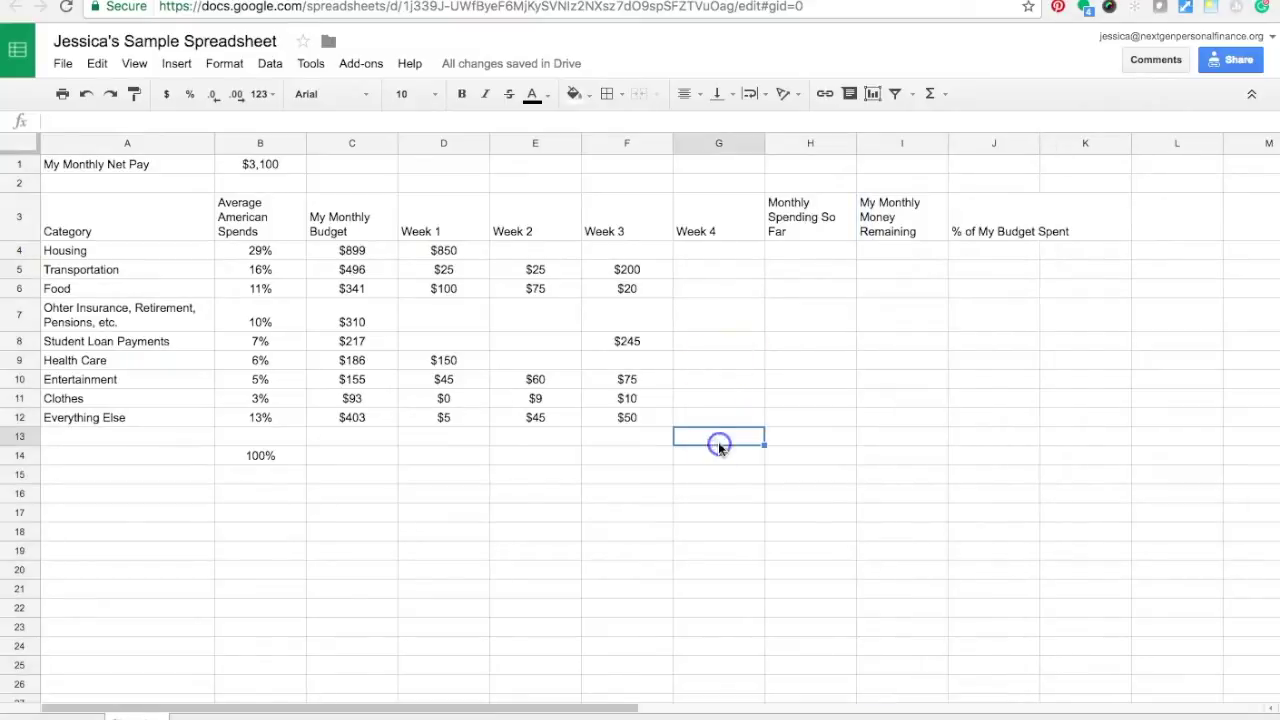
left_click(16, 183)
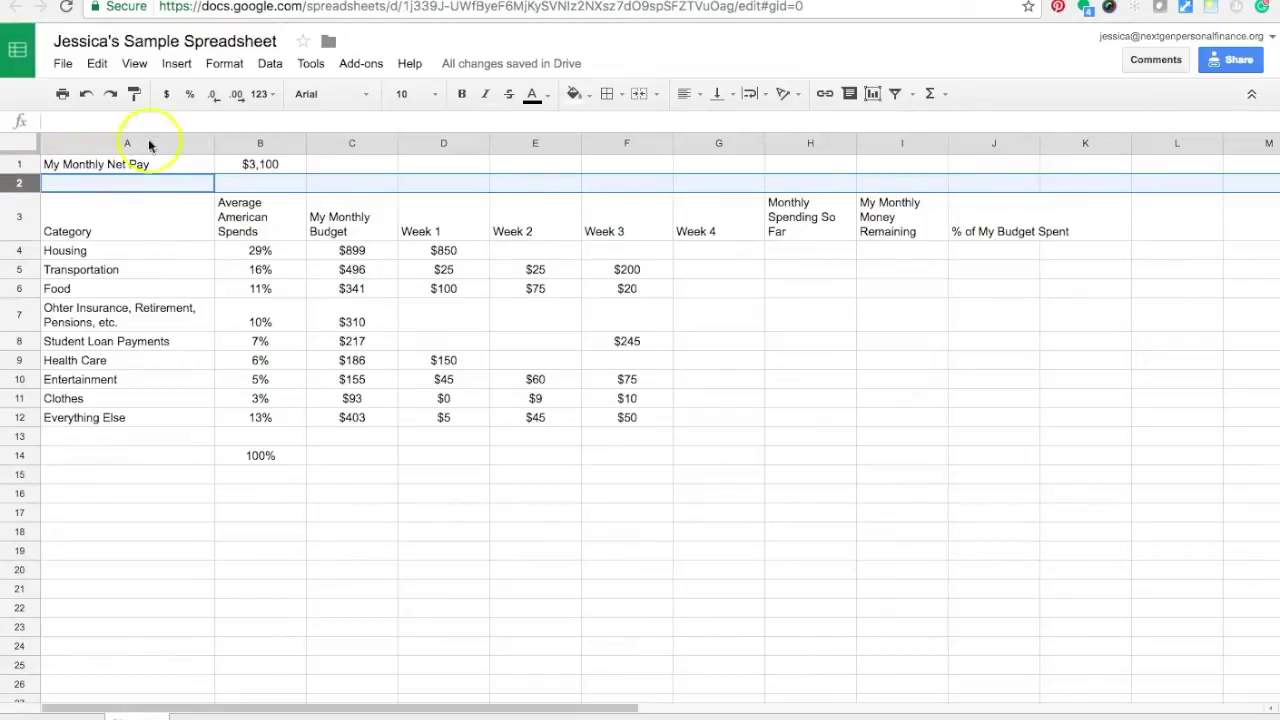
- Insert an empty row below row 2
left_click(175, 66)
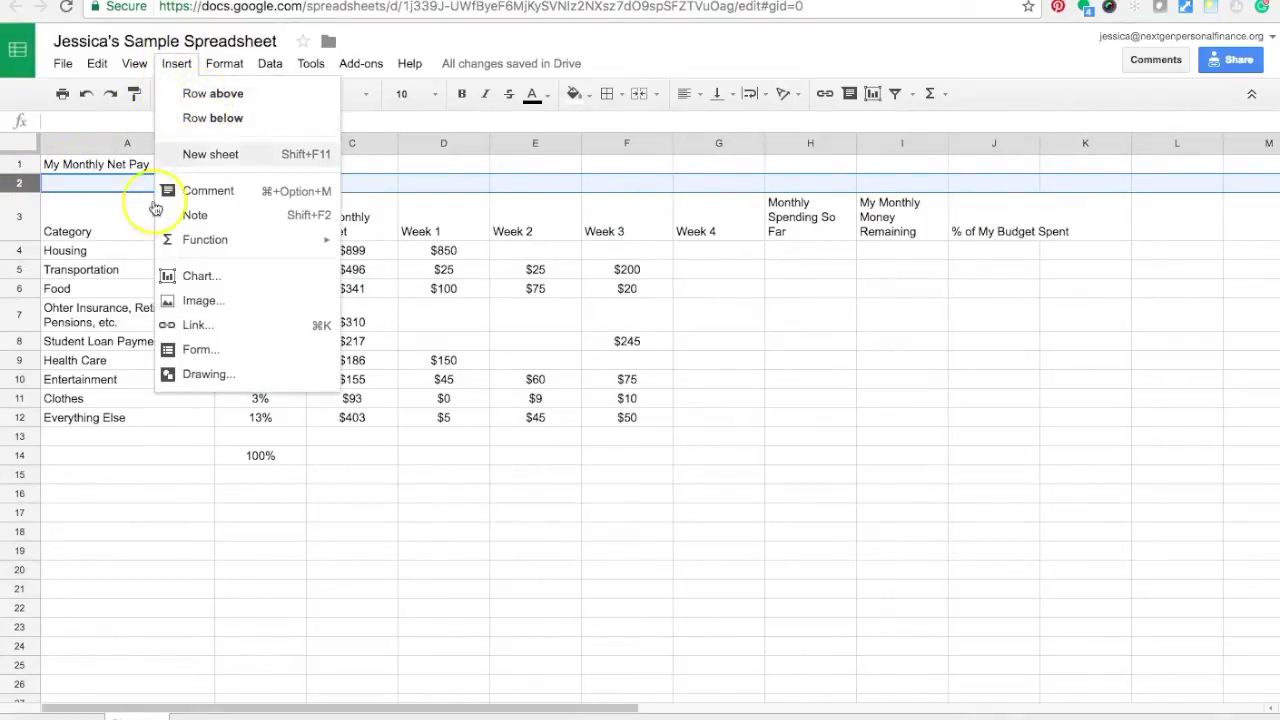
left_click(105, 268)
left_click(19, 185)
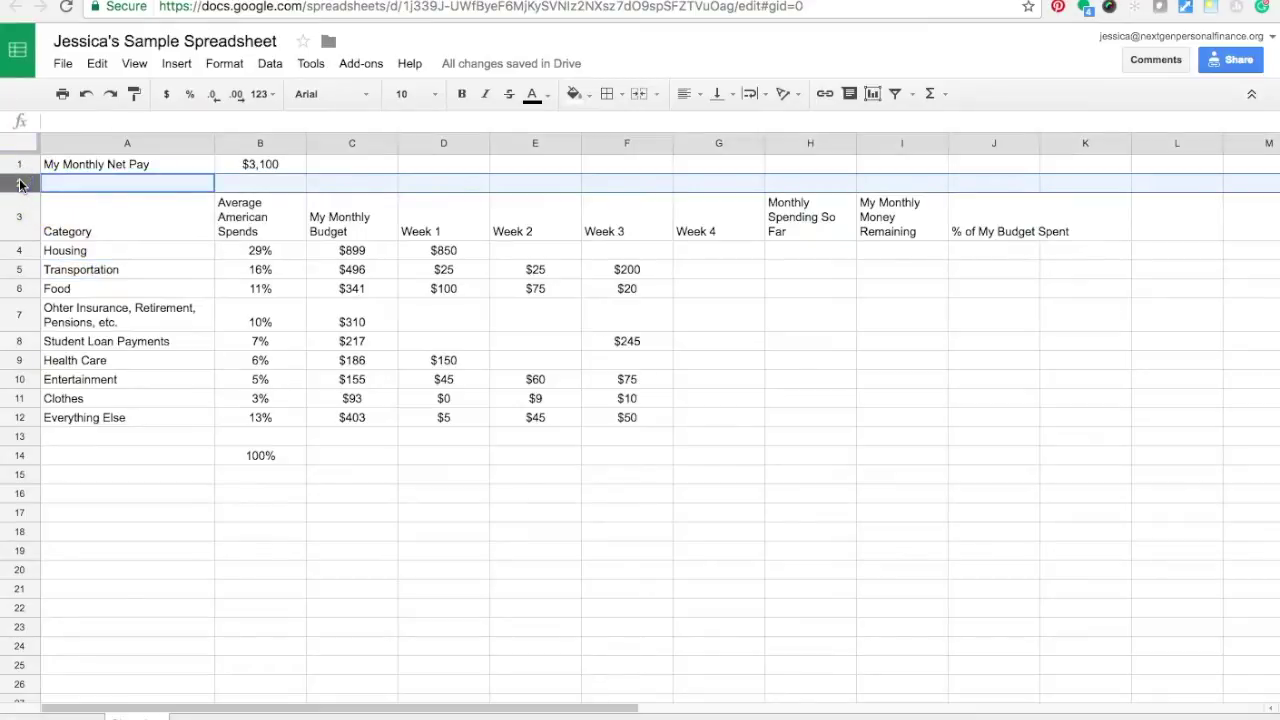
right_click(19, 185)
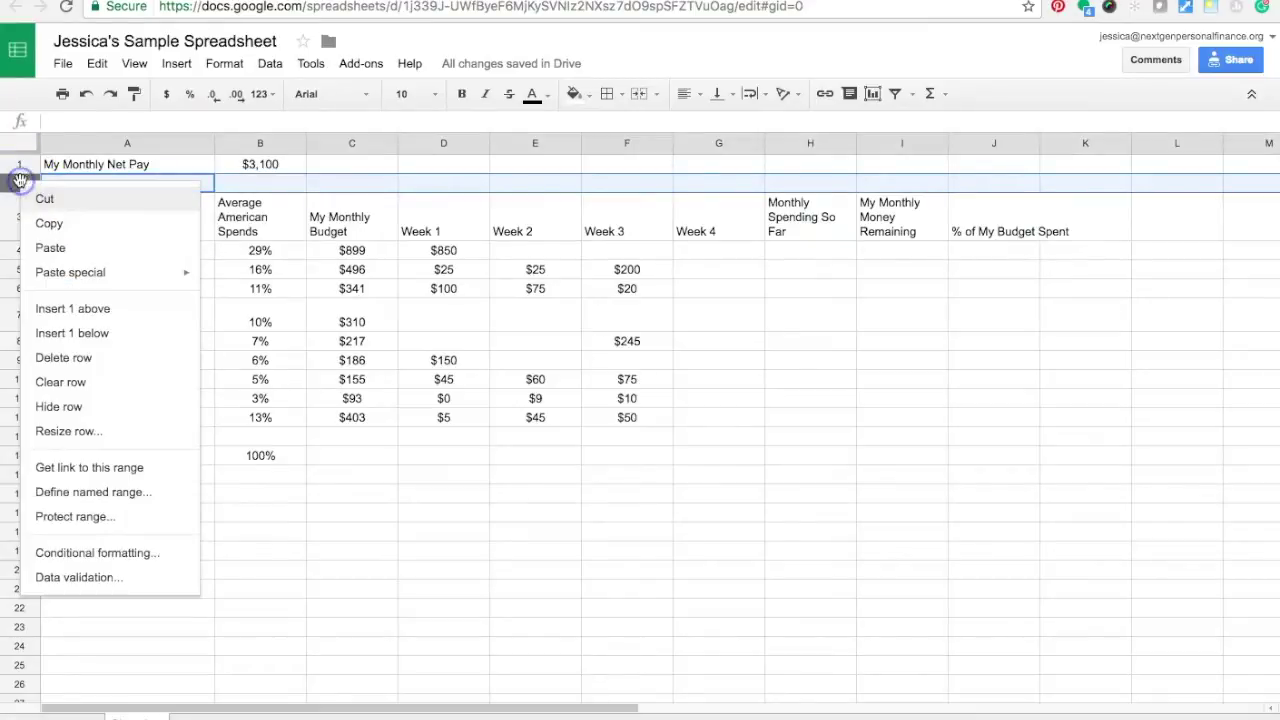
left_click(65, 335)
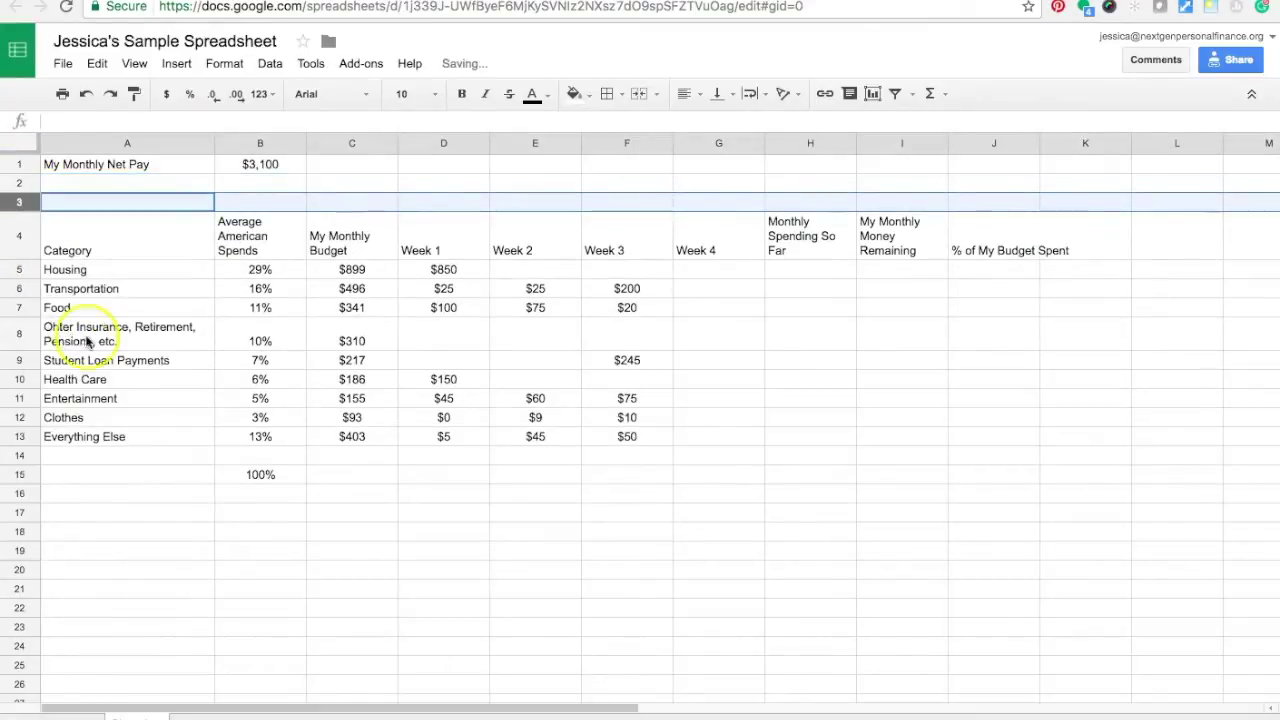
left_click(451, 490)
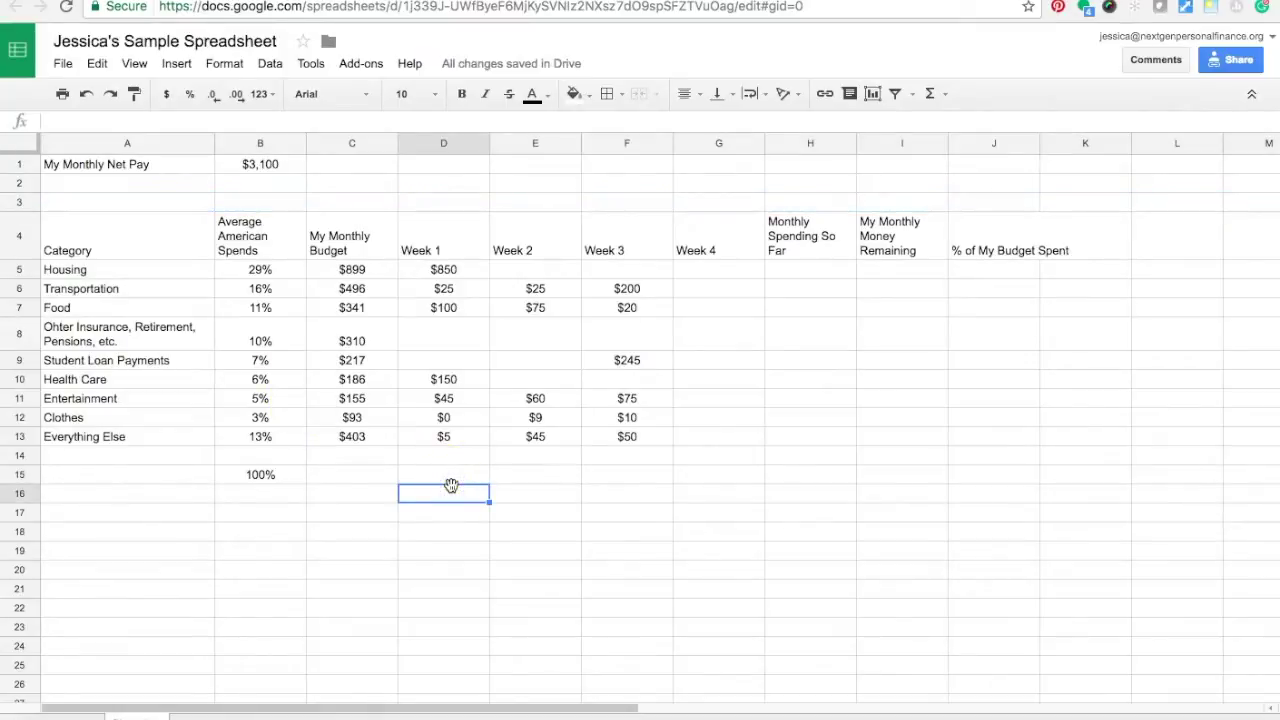
- Delete the empty row 3 so the headers return to row 3
left_click(19, 202)
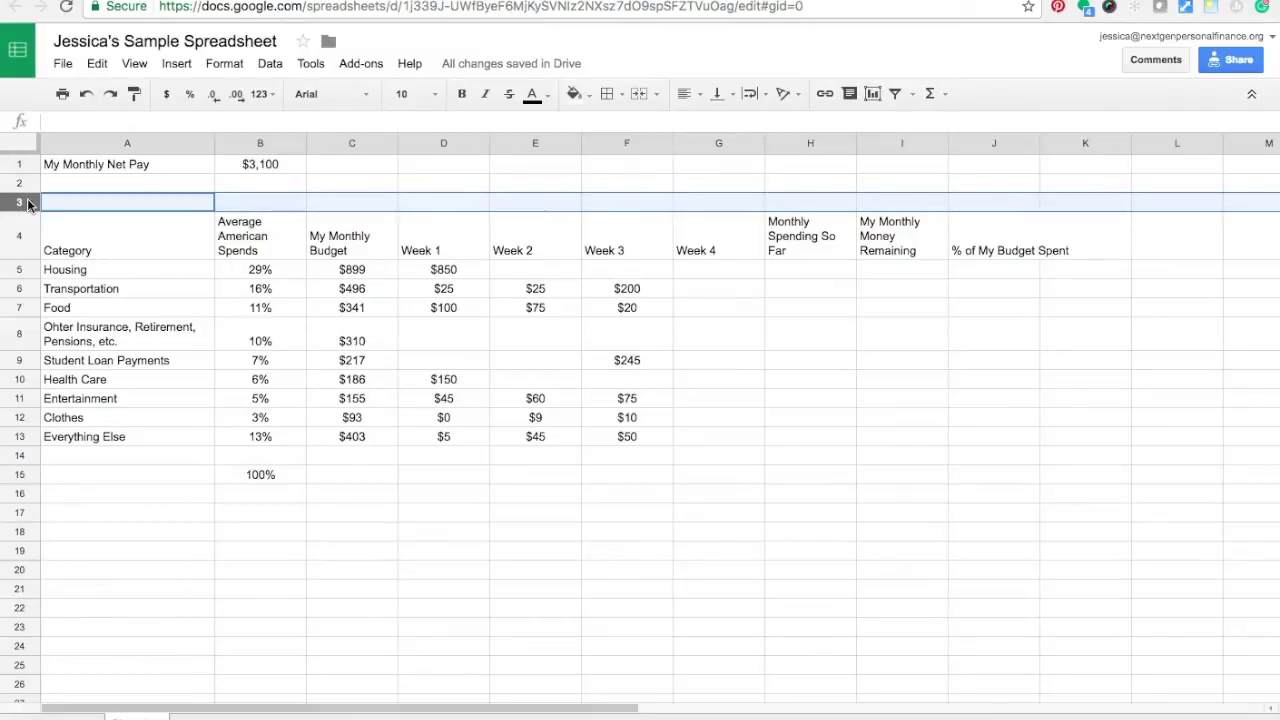
right_click(28, 204)
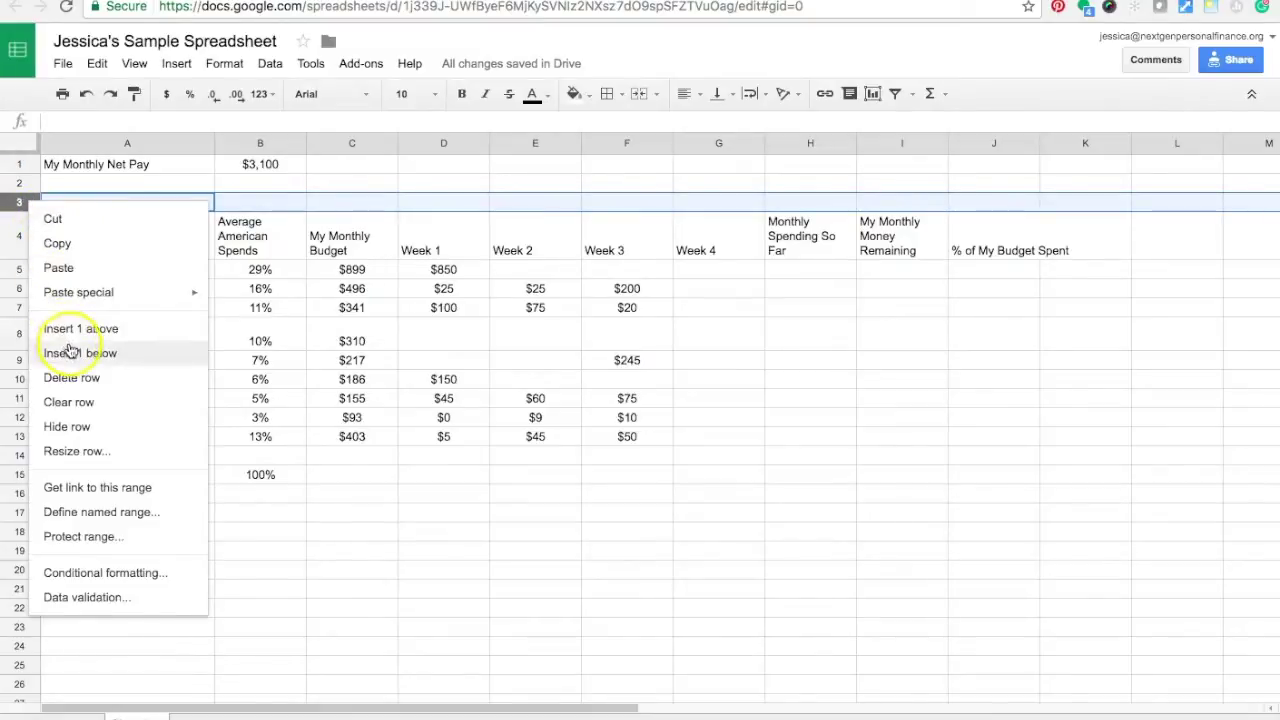
left_click(80, 381)
left_click(351, 510)
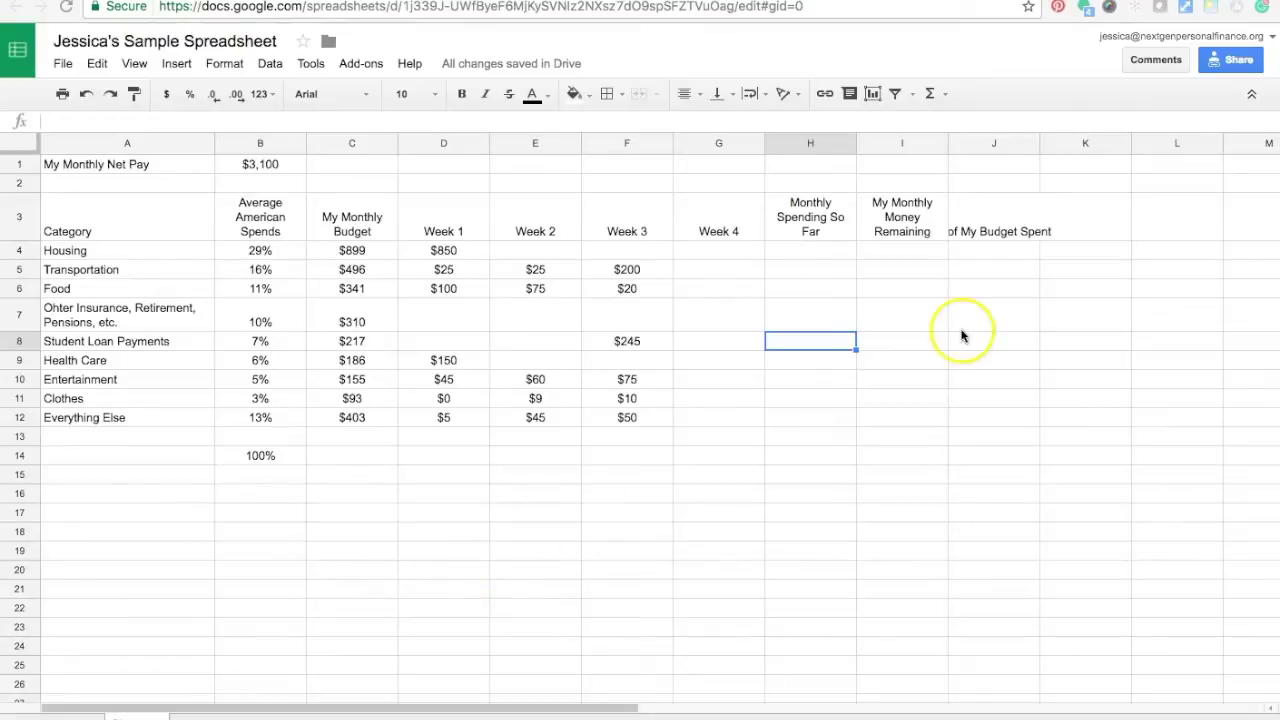
- Enter '% of My Budget Spent' in J3 and widen column J so it fits on one line
left_click(991, 222)
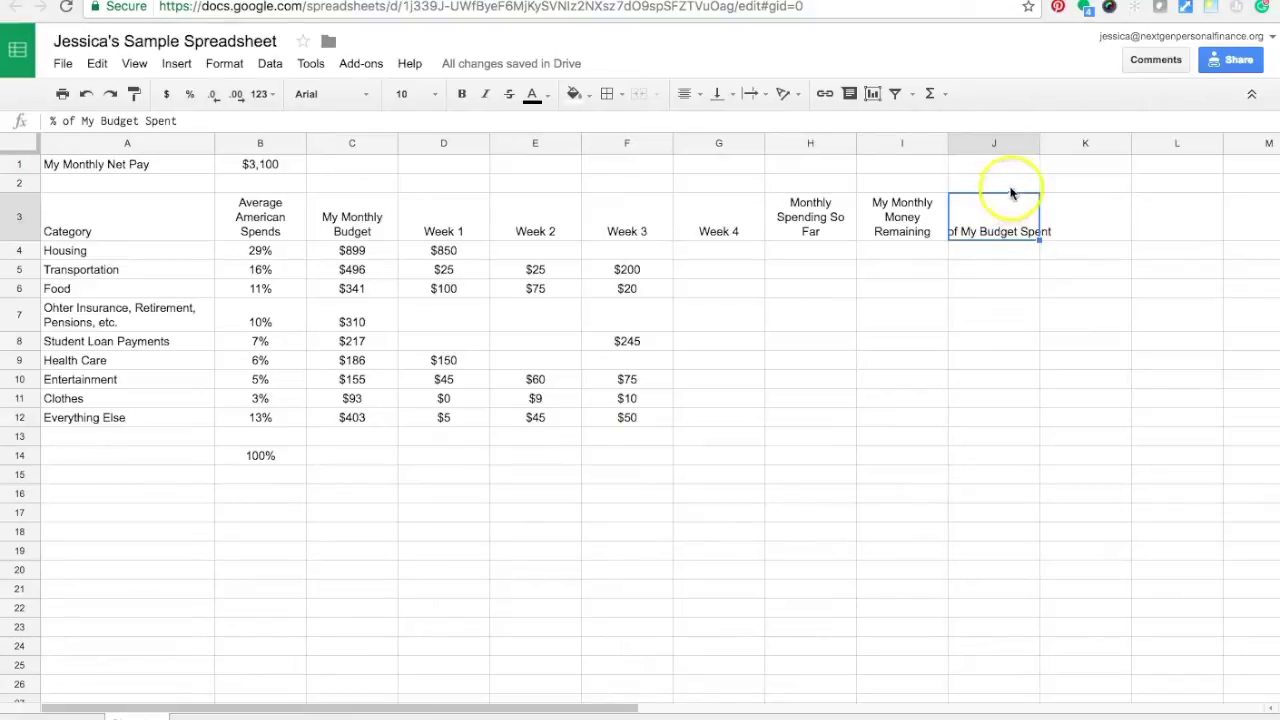
double_click(1040, 143)
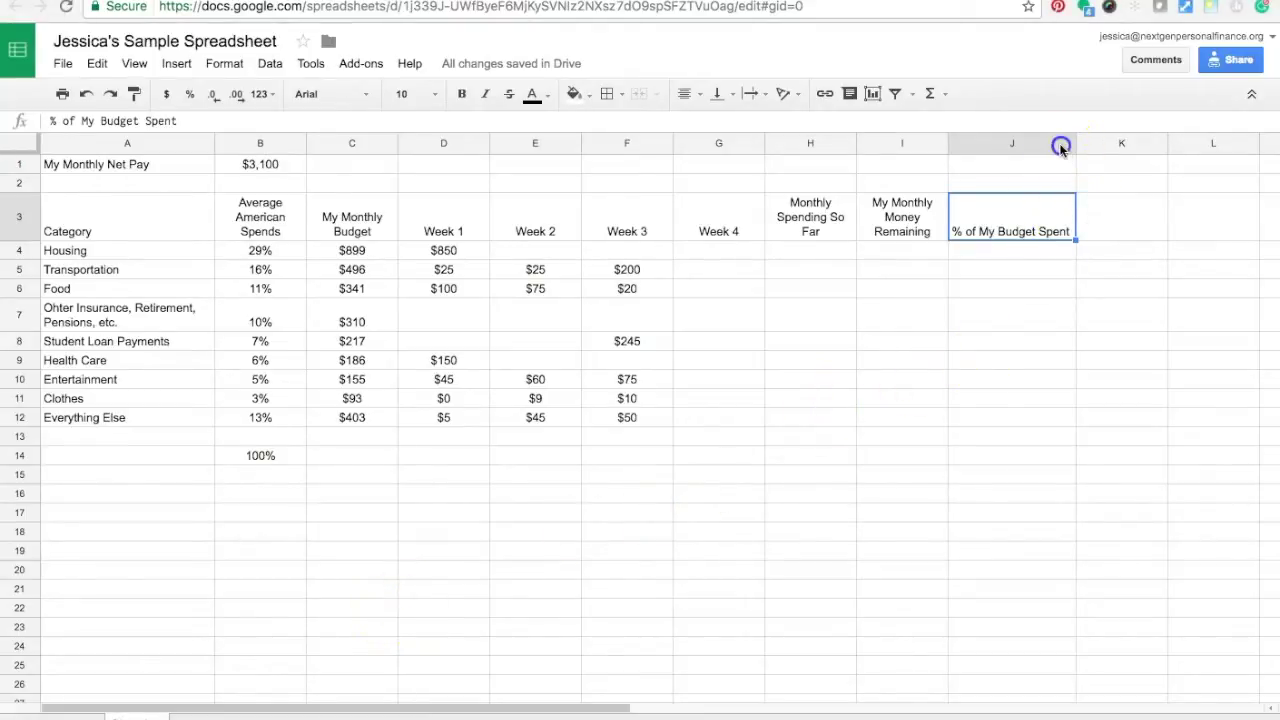
left_click_drag(1076, 146, 1104, 142)
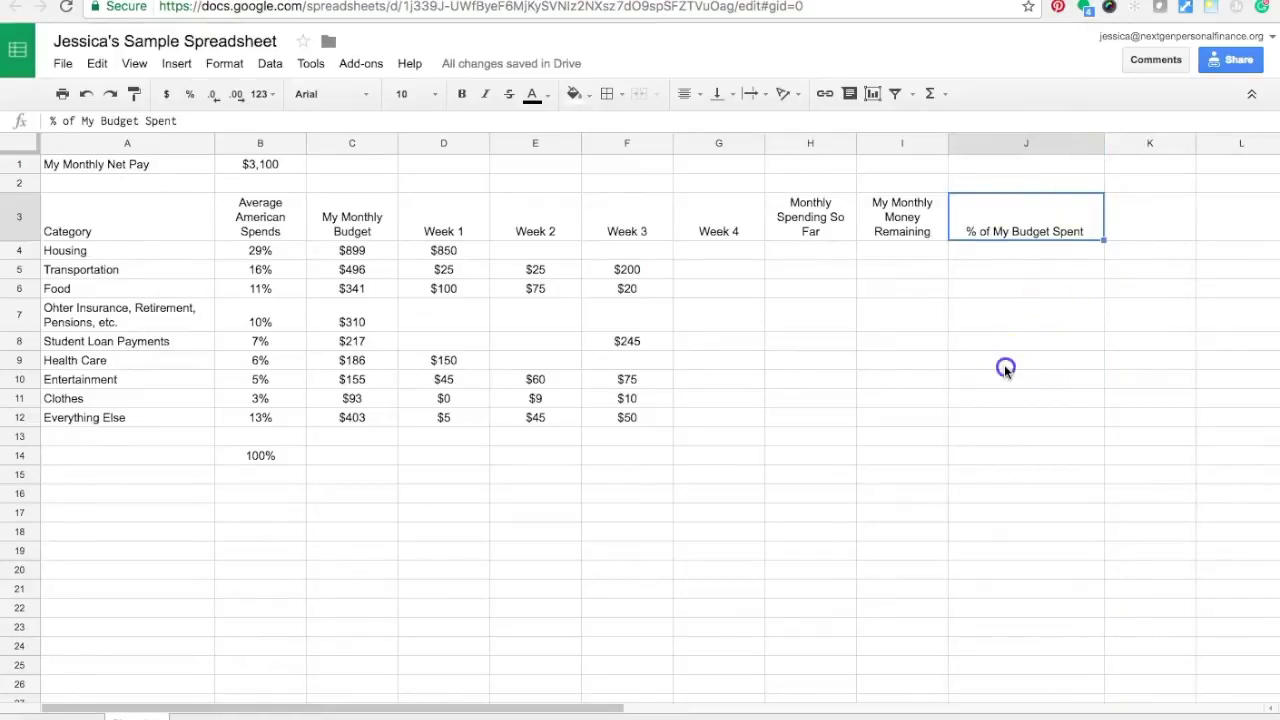
left_click(1006, 362)
left_click(1010, 144)
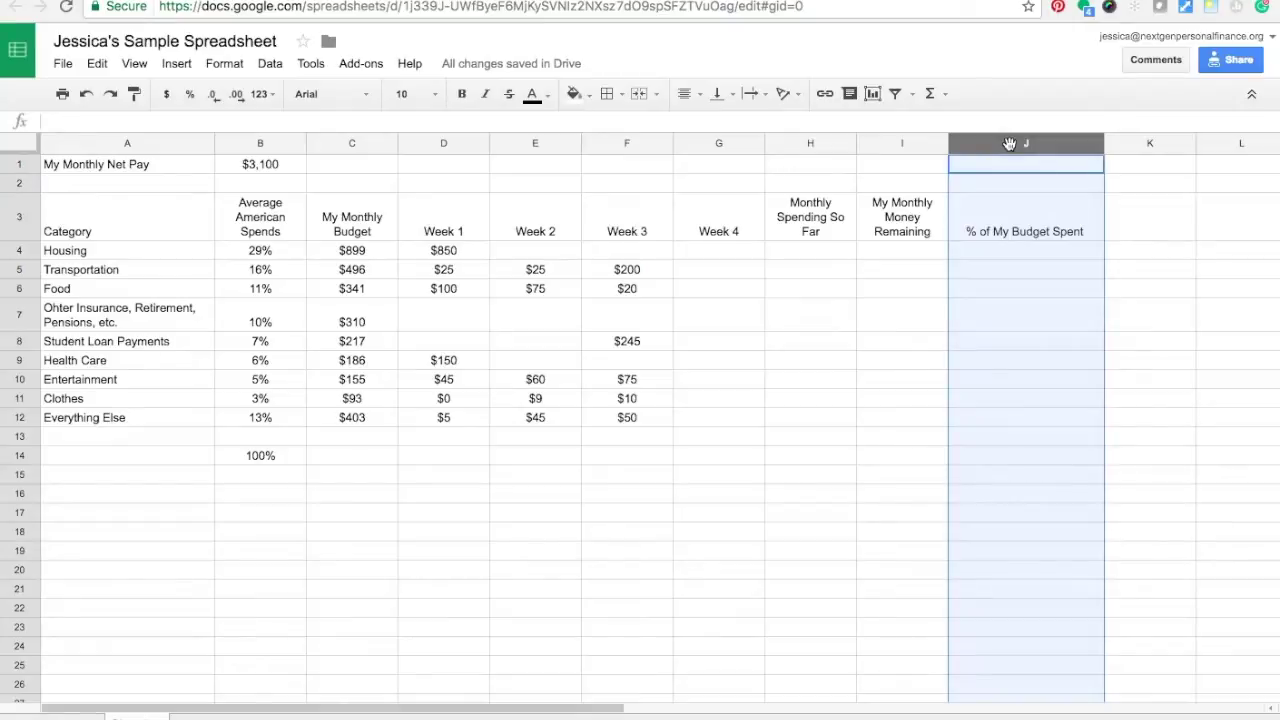
right_click(1010, 144)
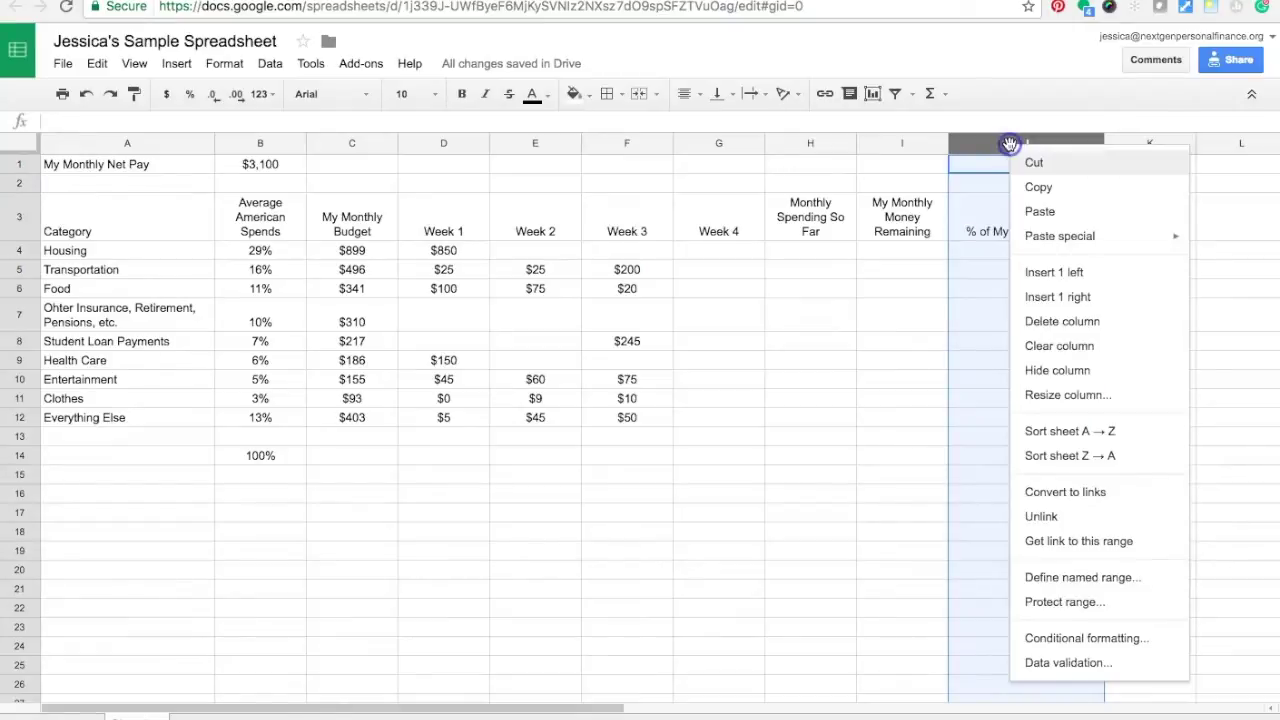
- Resize column J to a width of 150 pixels
left_click(1080, 394)
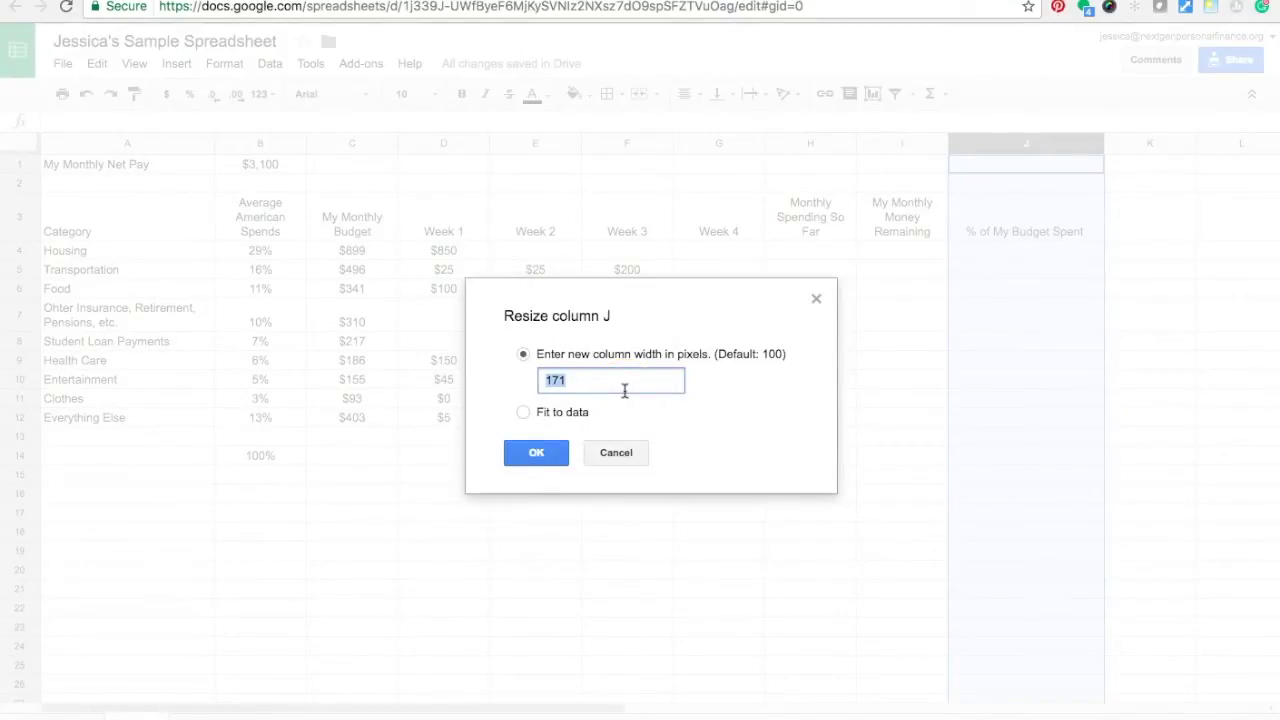
type("150")
left_click(541, 453)
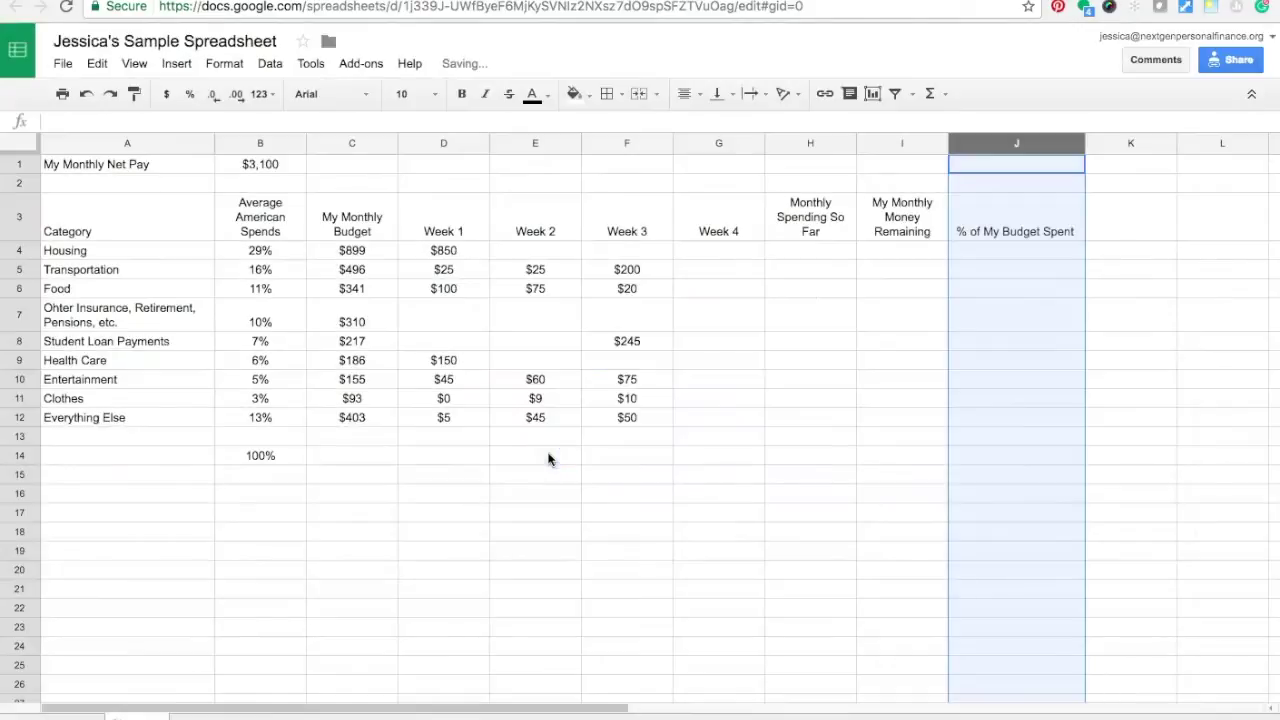
left_click(629, 475)
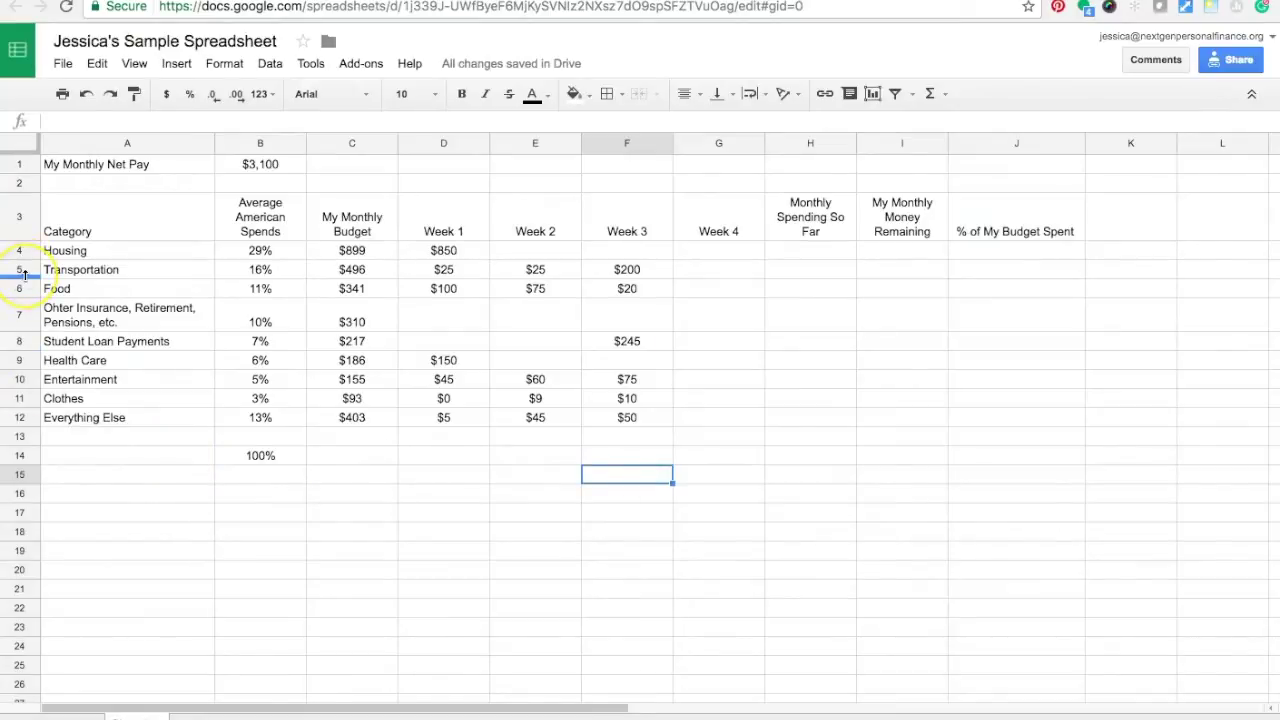
mouse_move(25, 278)
left_mouse_down()
mouse_move(25, 298)
mouse_move(21, 270)
left_mouse_up()
left_click(24, 270)
right_click(24, 275)
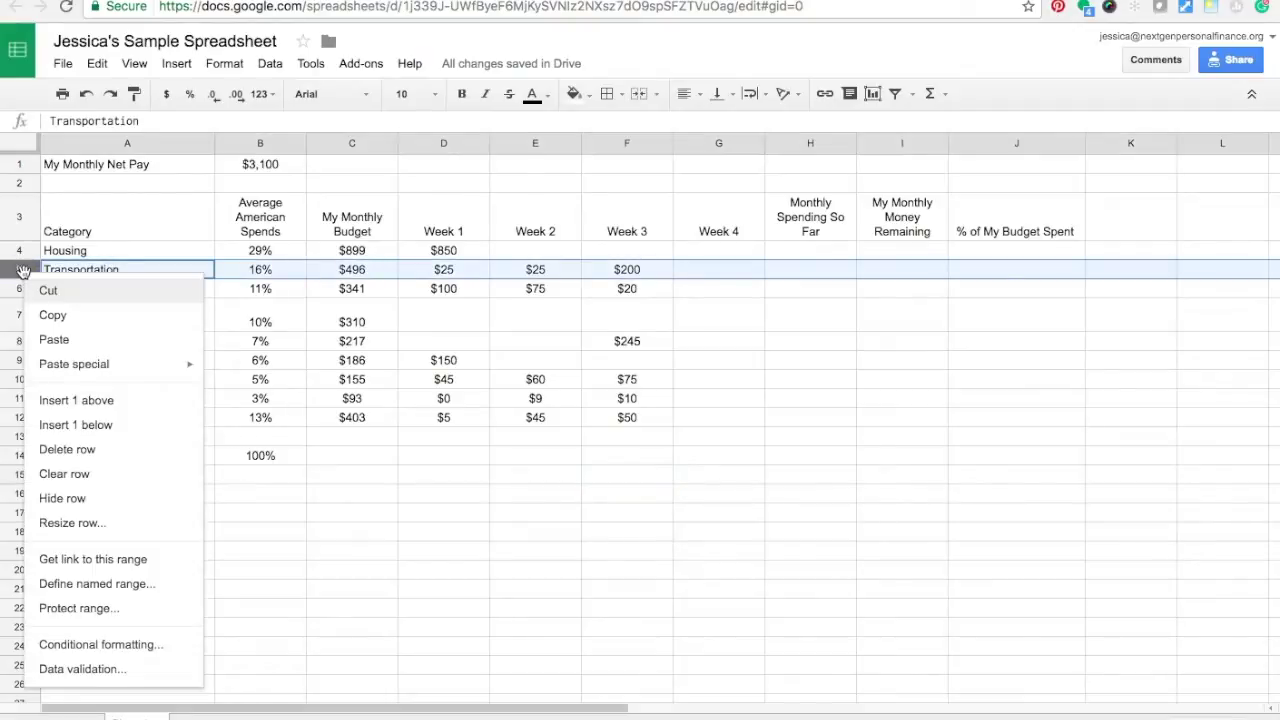
left_click(106, 524)
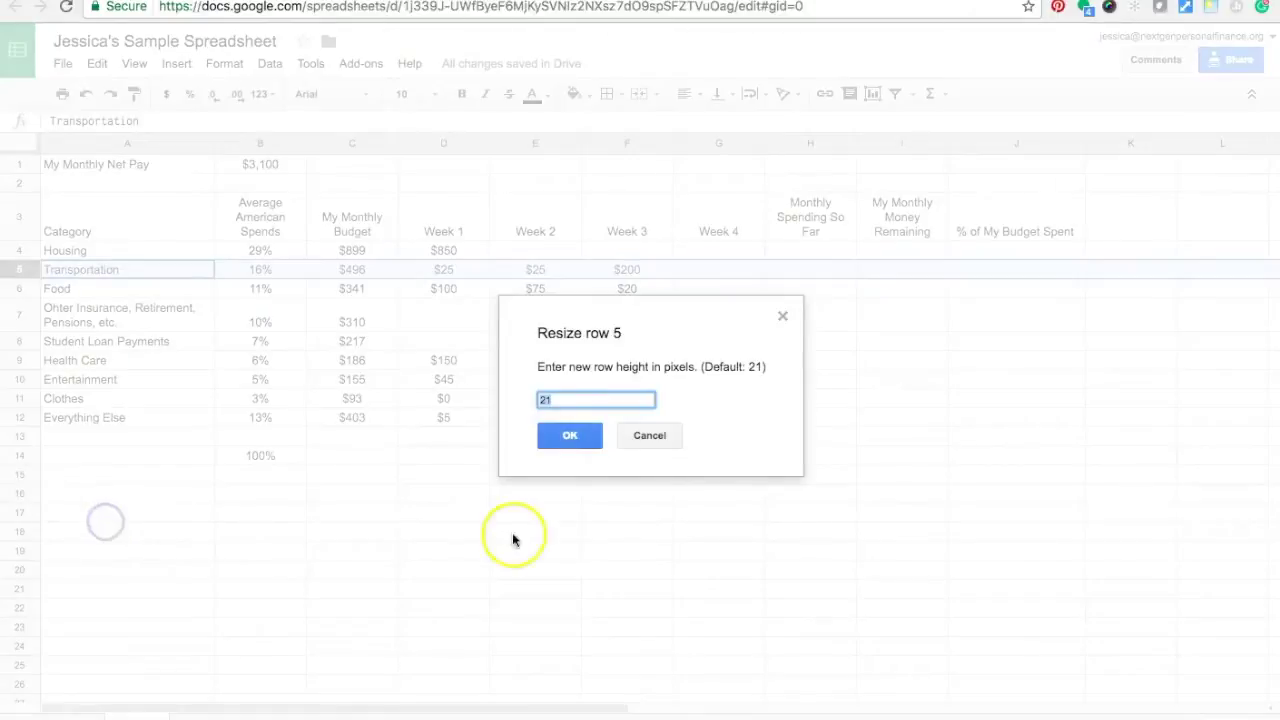
left_click(650, 437)
left_click(810, 607)
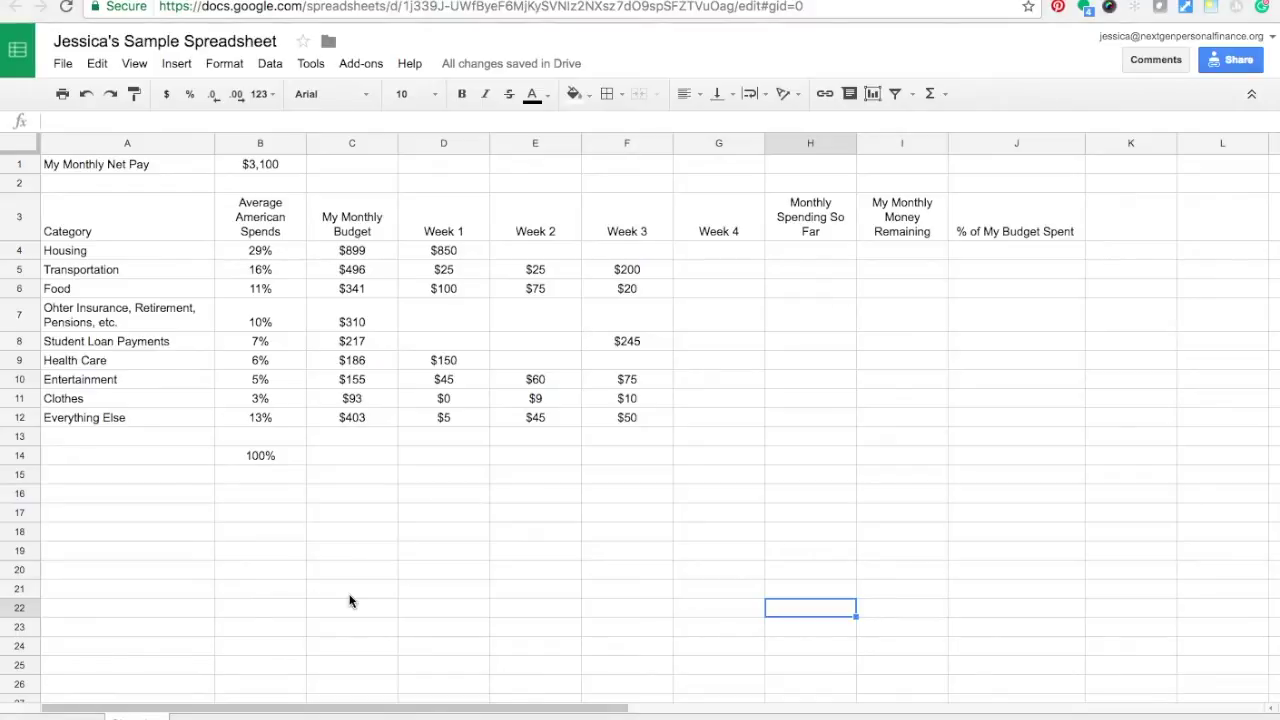
left_click(355, 537)
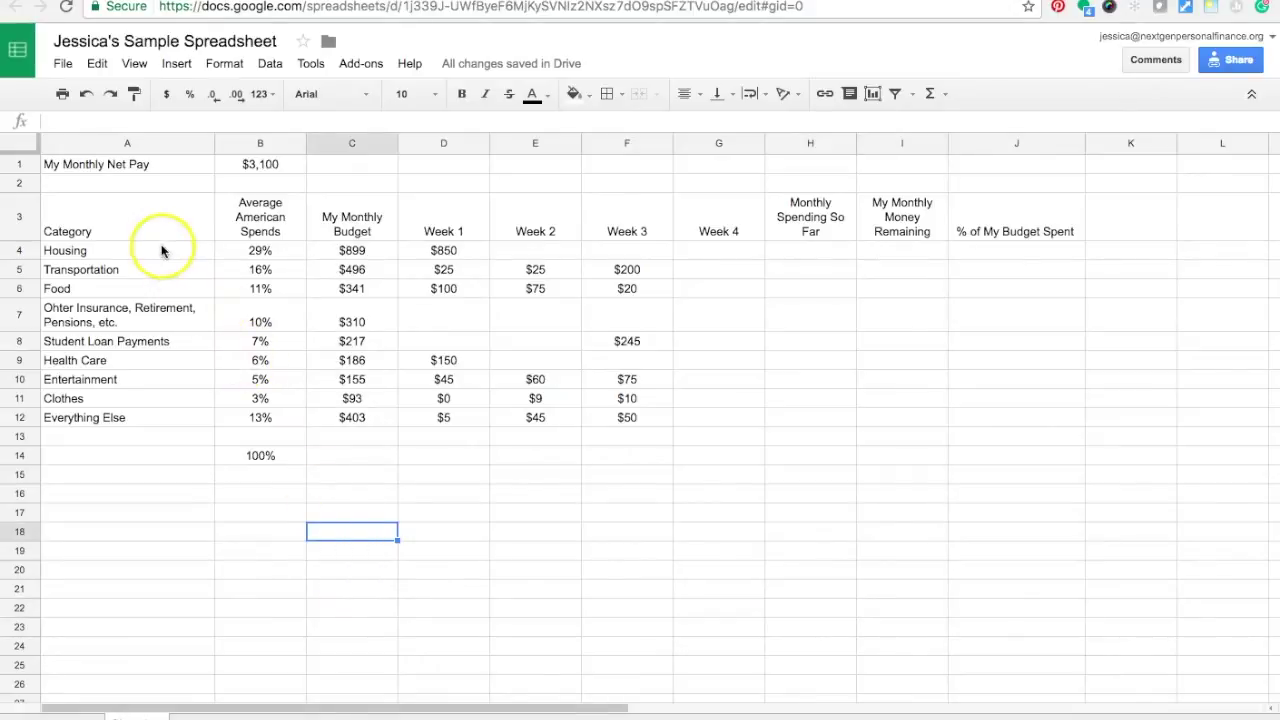
- Select the budget range A1:J14 with Shift+arrow keys
left_click(77, 166)
key("shift+Right")
key("shift+Right")
key("shift+Right")
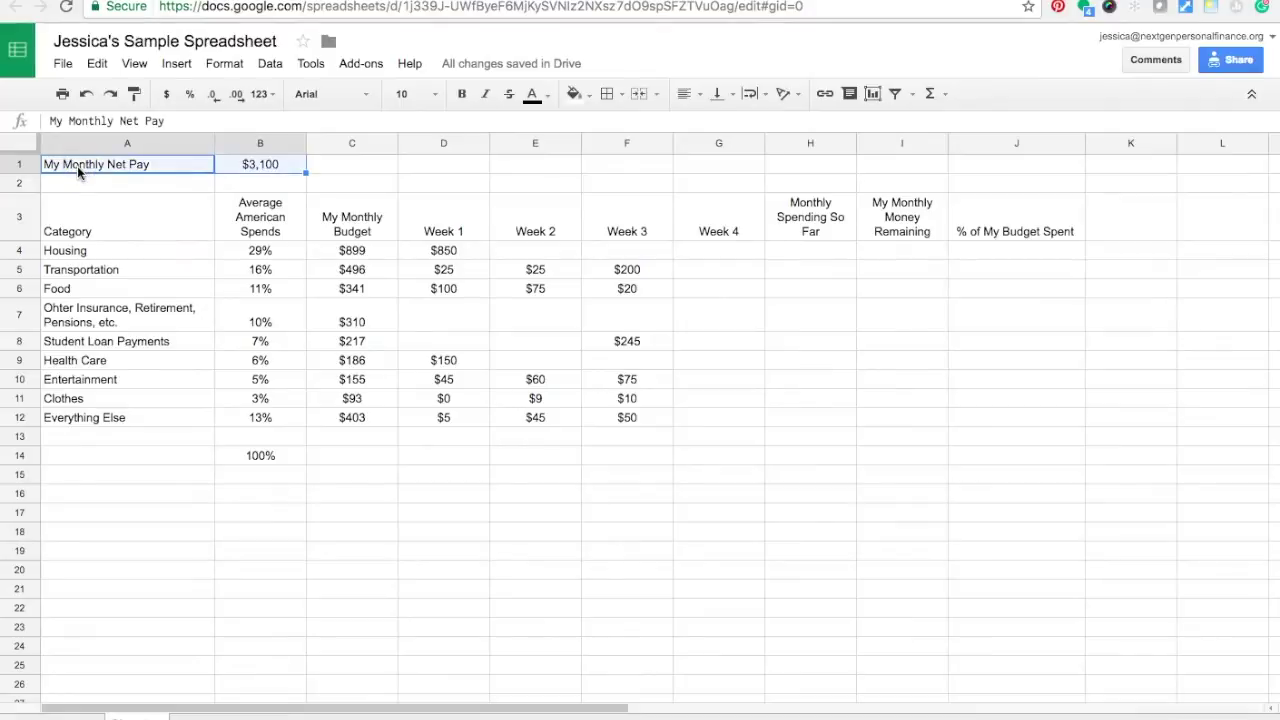
key("shift+Right")
key("shift+Right")
key("shift+Right")
key("shift+Right")
key("shift+Right")
key("shift+Right")
key("shift+Right")
key("shift+Left")
key("shift+Down")
key("shift+Down")
key("shift+Down")
key("shift+Down")
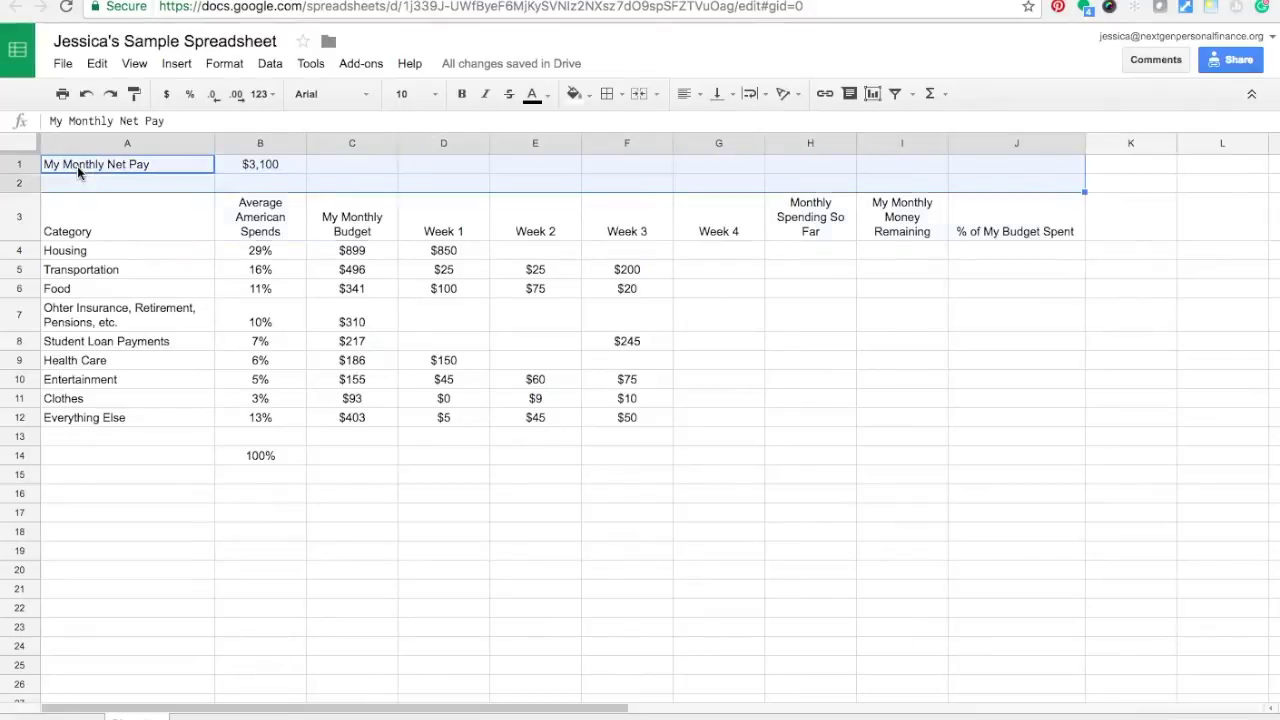
key("shift+Down")
key("shift+Down")
key("shift+Down")
key("shift+Down")
key("shift+Down")
key("shift+Down")
key("shift+Down")
key("shift+Down")
key("shift+Down")
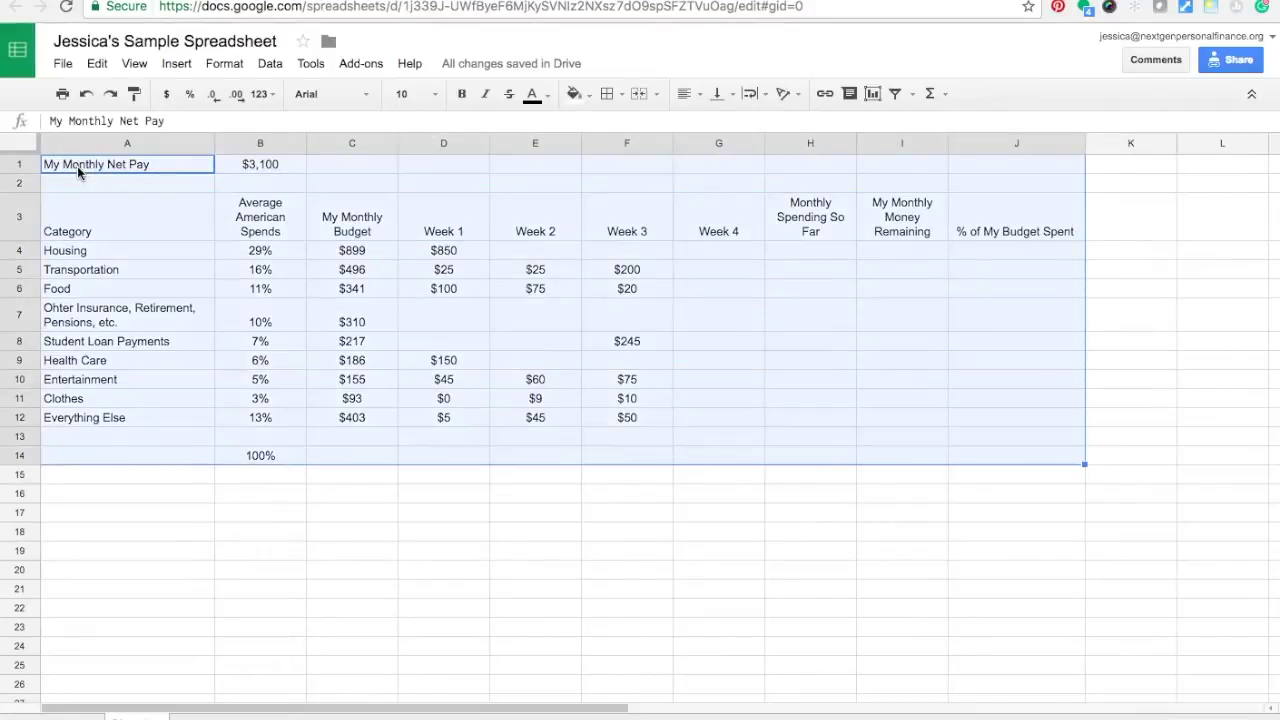
left_click(222, 65)
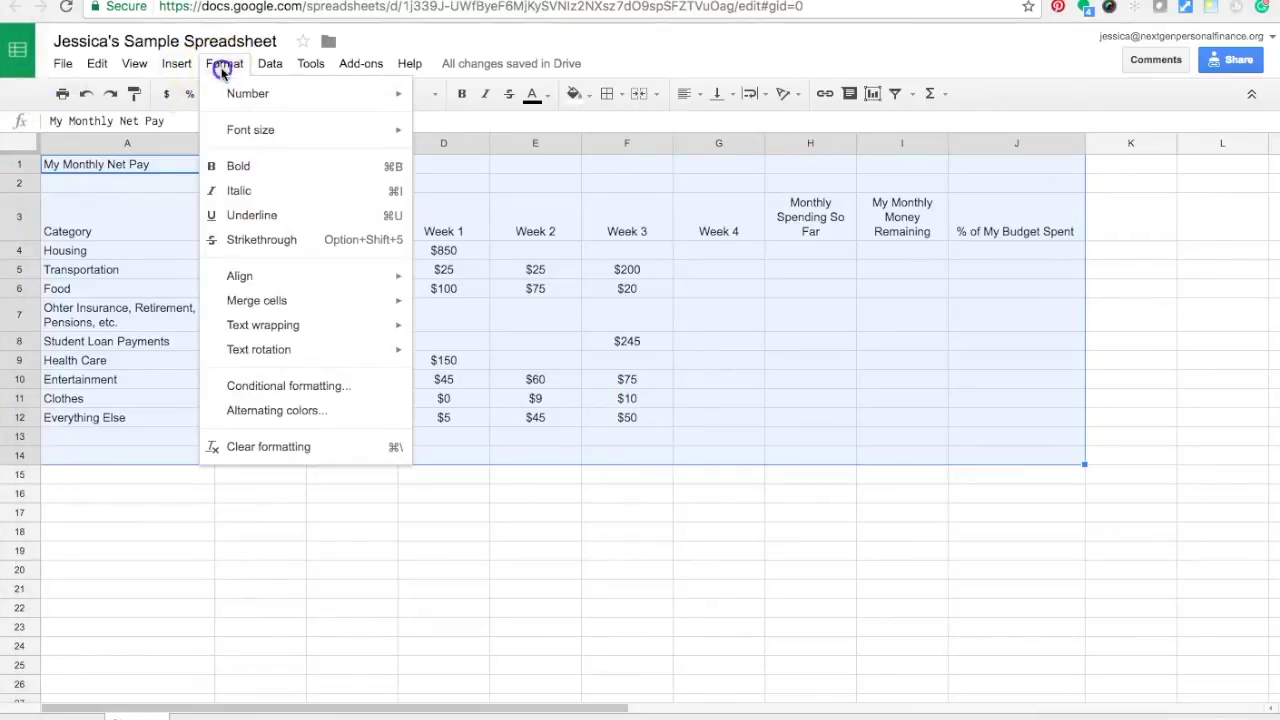
left_click(265, 410)
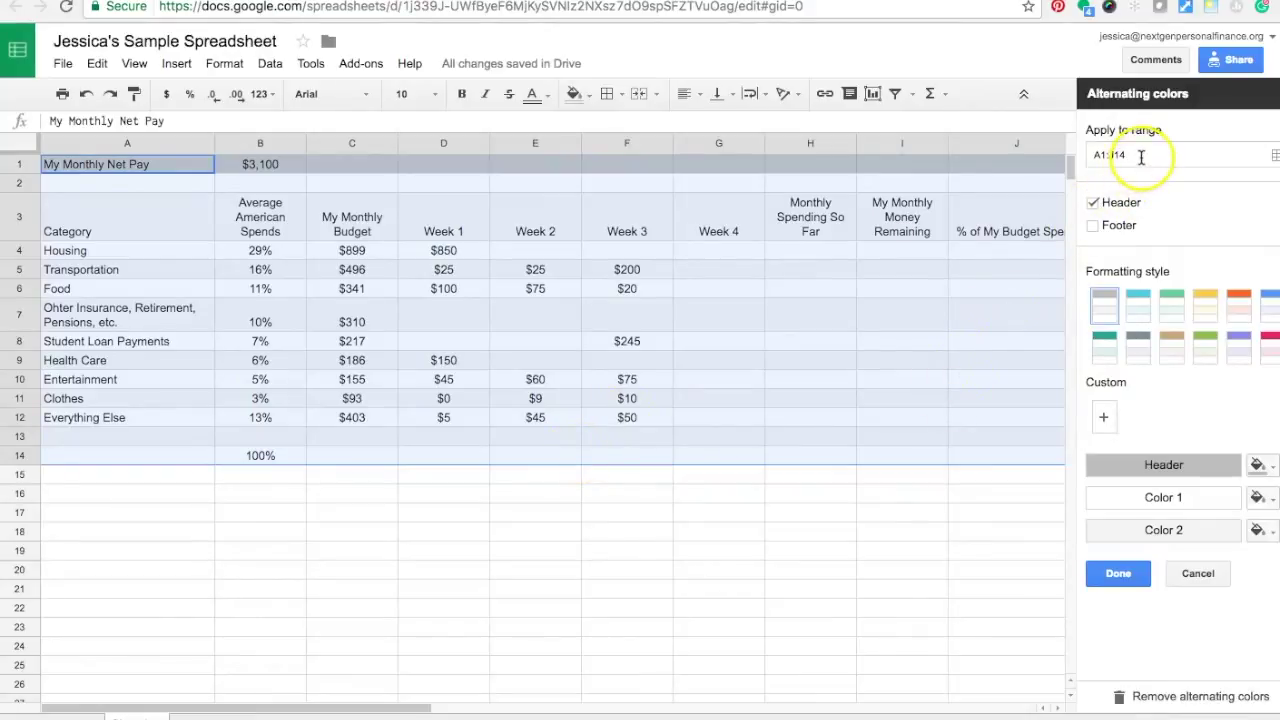
- Apply the orange alternating-colour style to A1:J14, keeping the header band enabled
left_click(1118, 202)
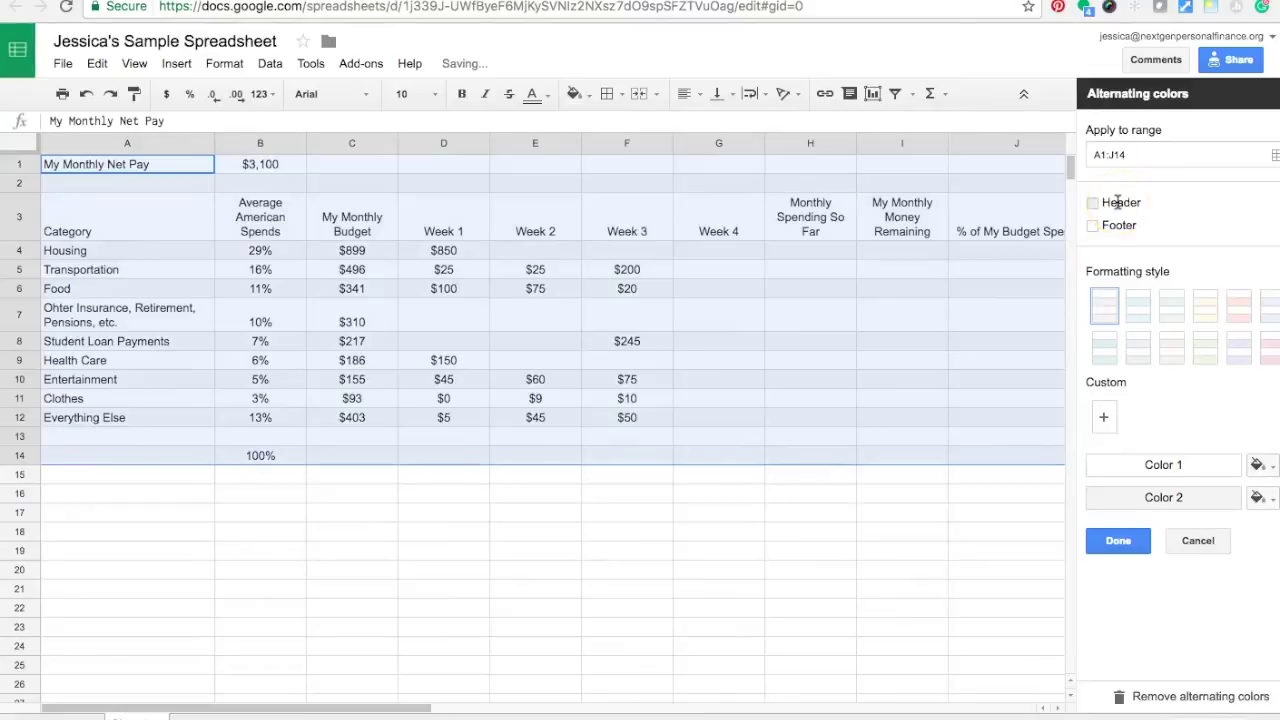
left_click(1118, 202)
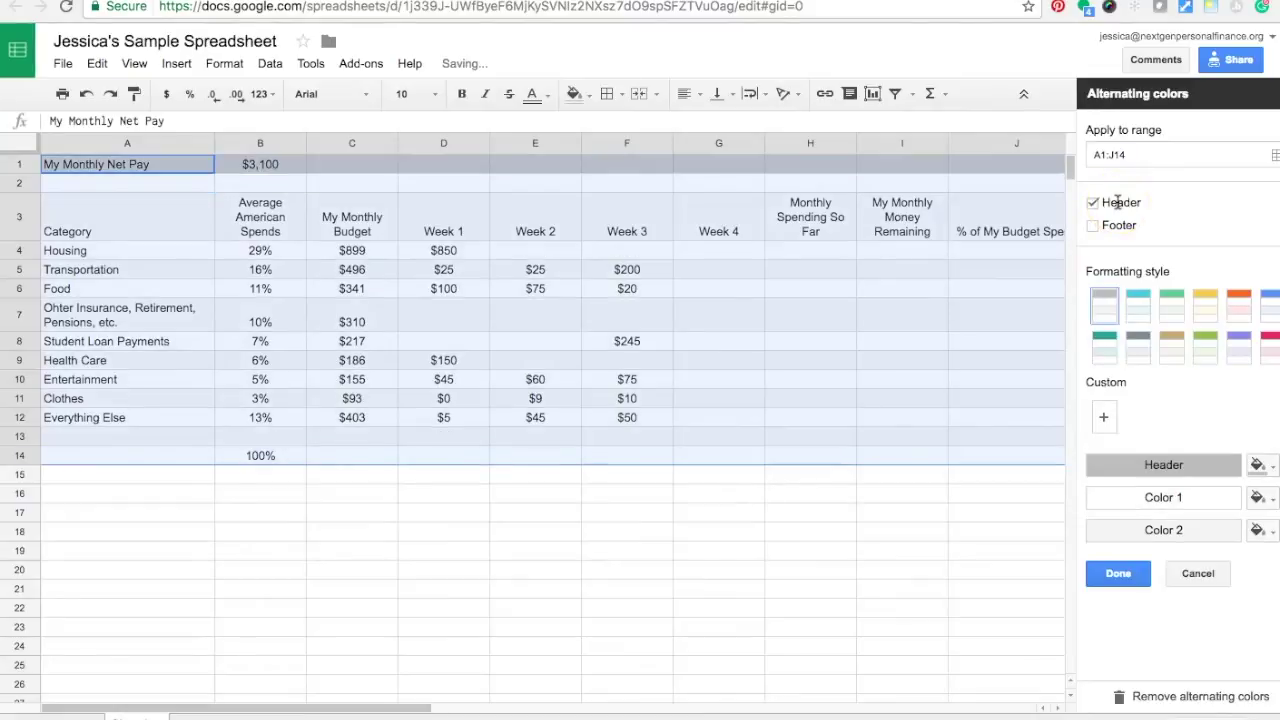
left_click(1172, 344)
left_click(1205, 308)
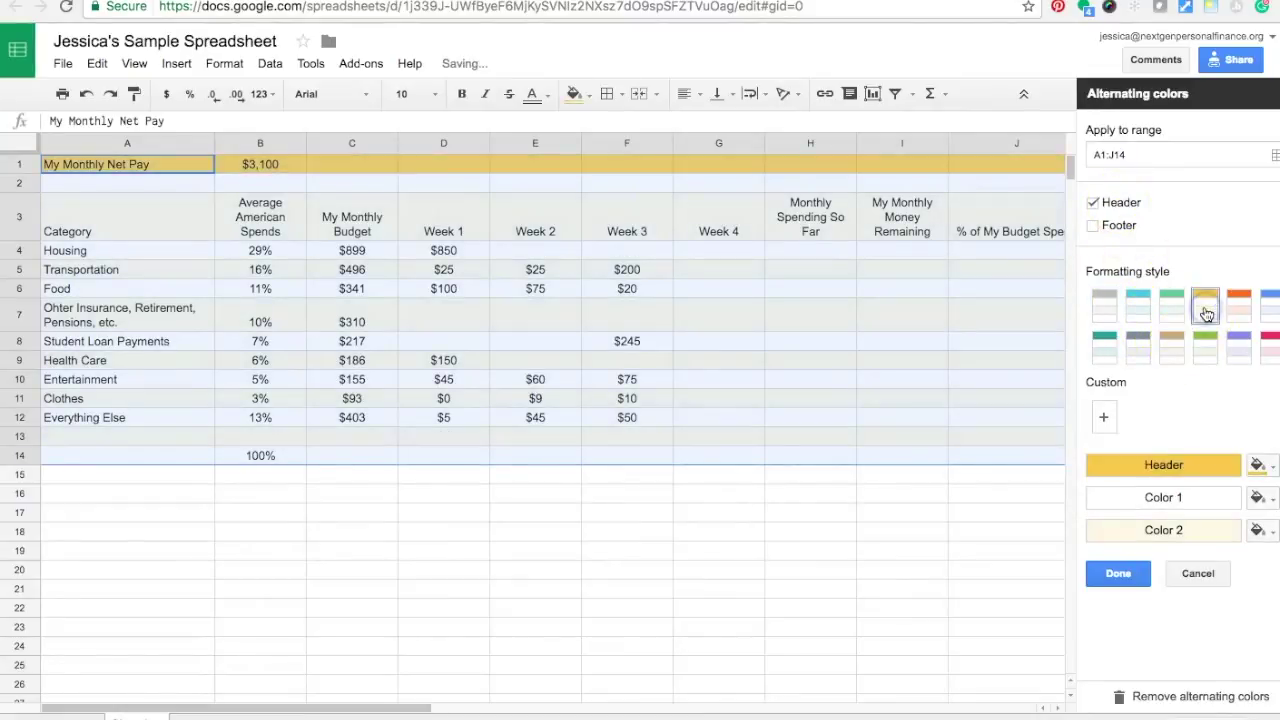
left_click(1238, 305)
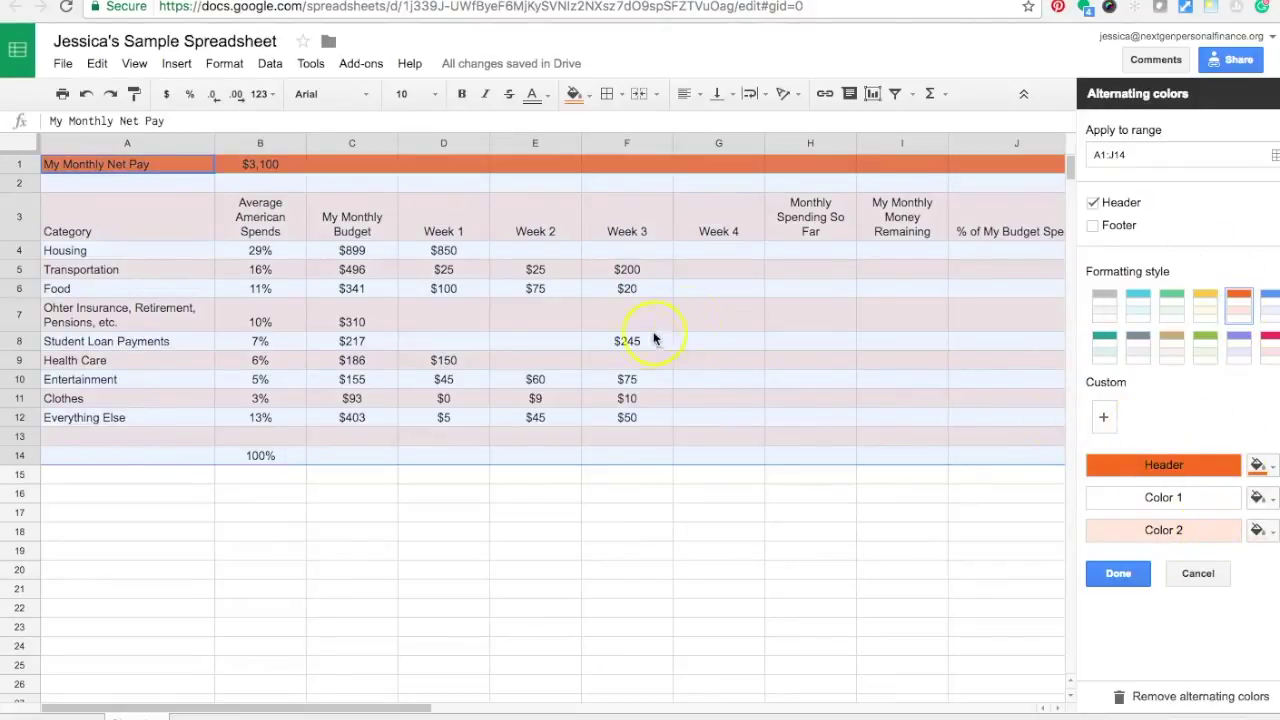
left_click(1116, 572)
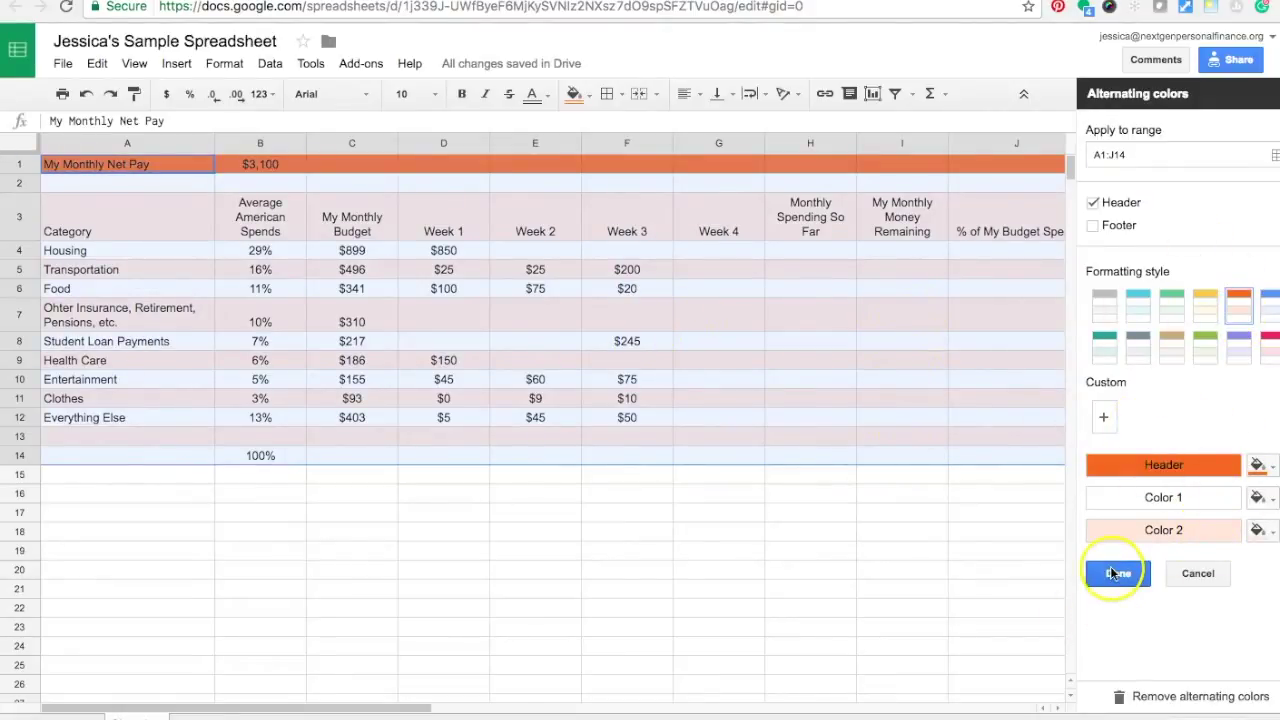
left_click(734, 622)
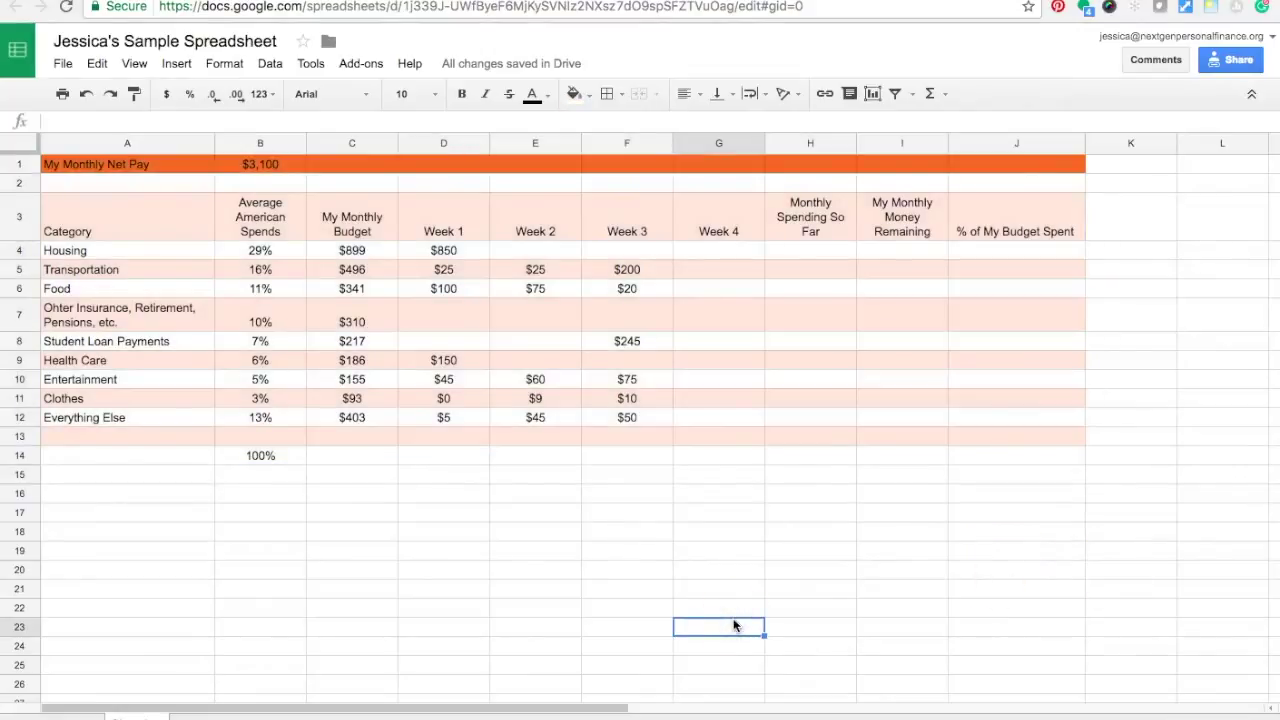
left_click(33, 712)
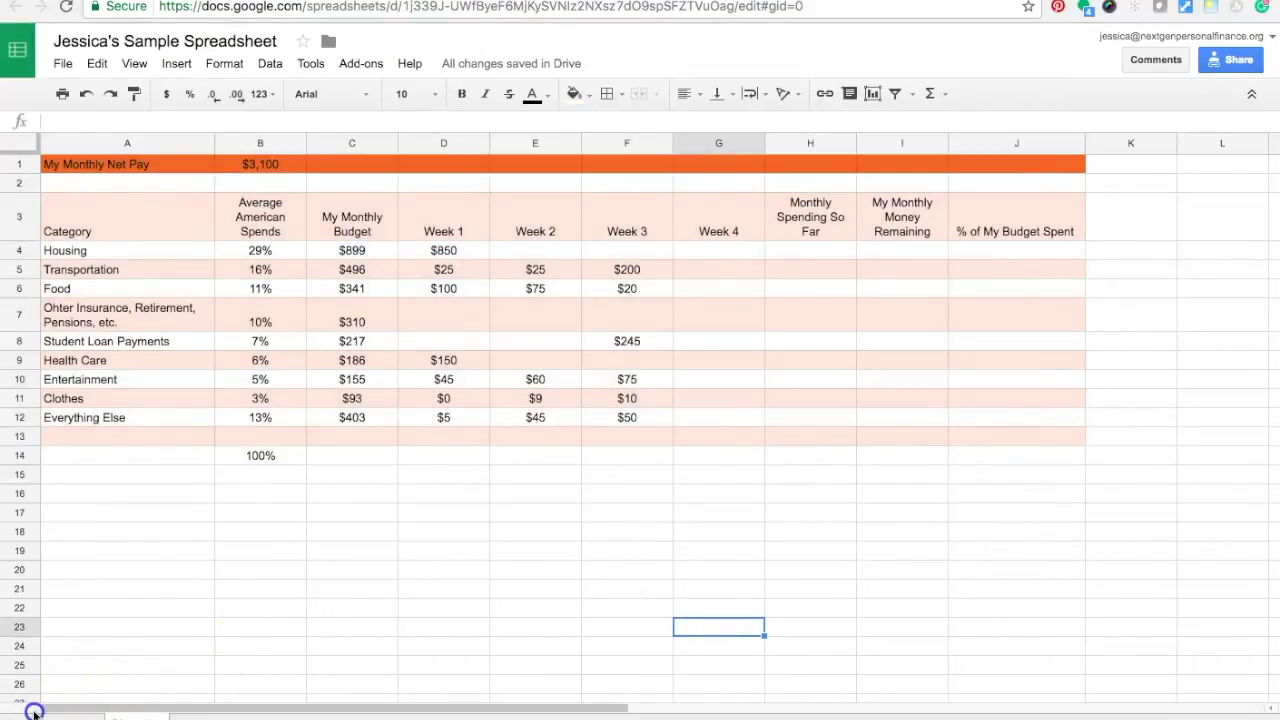